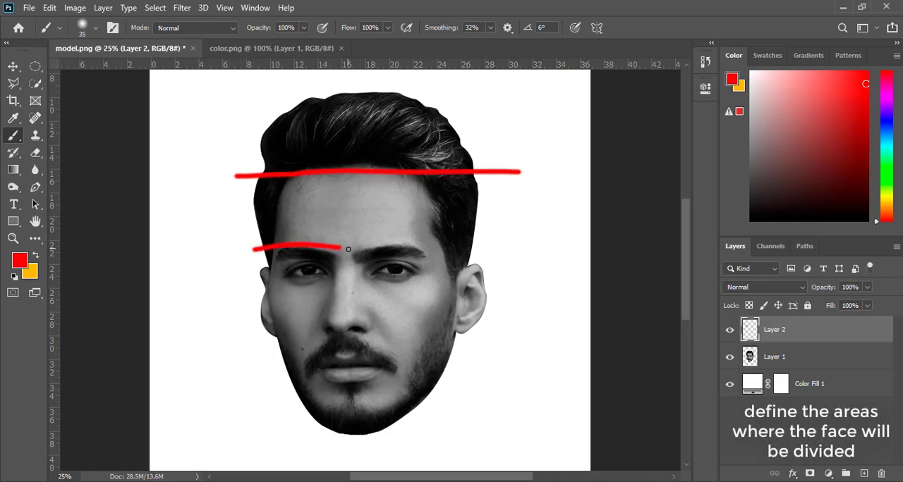
Paint red dividing lines across the eyebrows, the nose and just below the lips, and lower the opacity of Layer 2.
drag(348, 249, 534, 242)
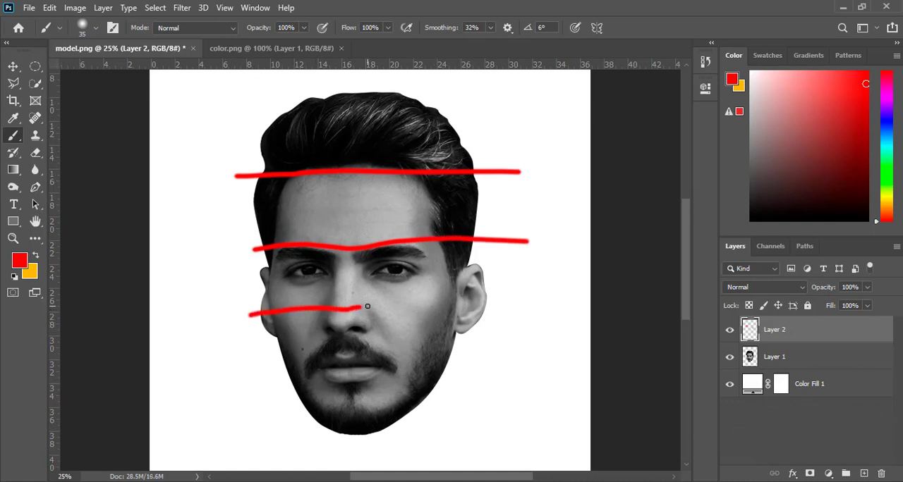
drag(412, 308, 526, 319)
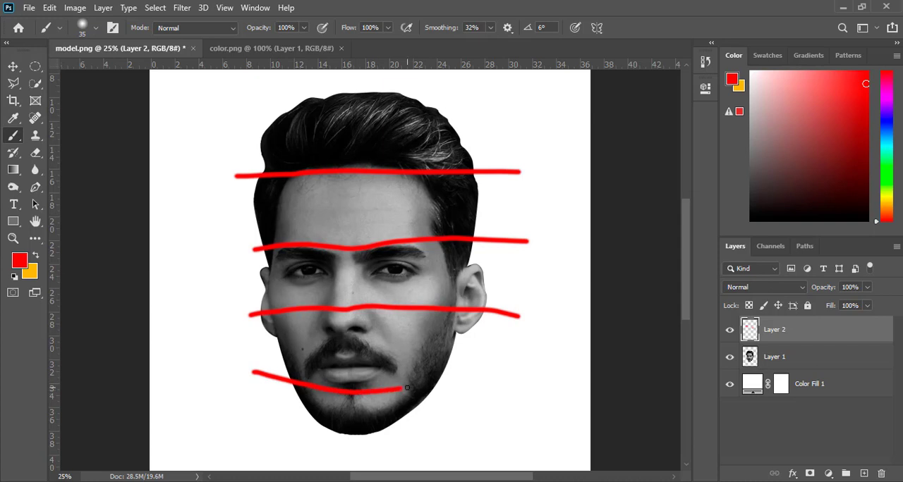
drag(407, 388, 522, 371)
key(ctrl+z)
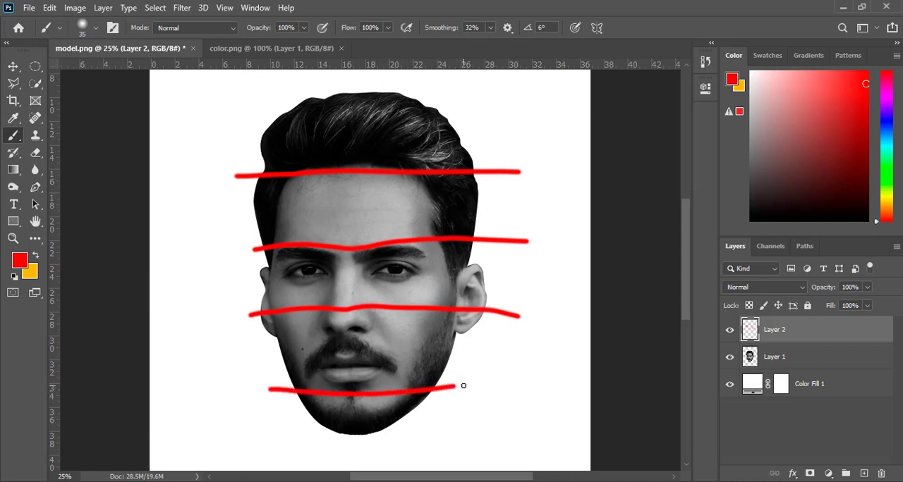
drag(822, 292, 798, 294)
On Layer 1, draw a closed Pen tool path around the hair, following the hairline guide along its lower edge.
click(795, 356)
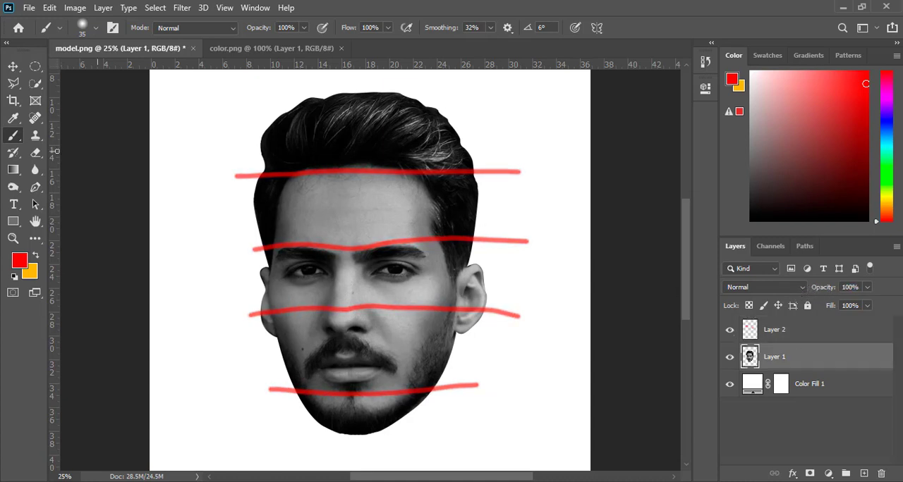
drag(35, 188, 94, 191)
click(97, 27)
click(91, 47)
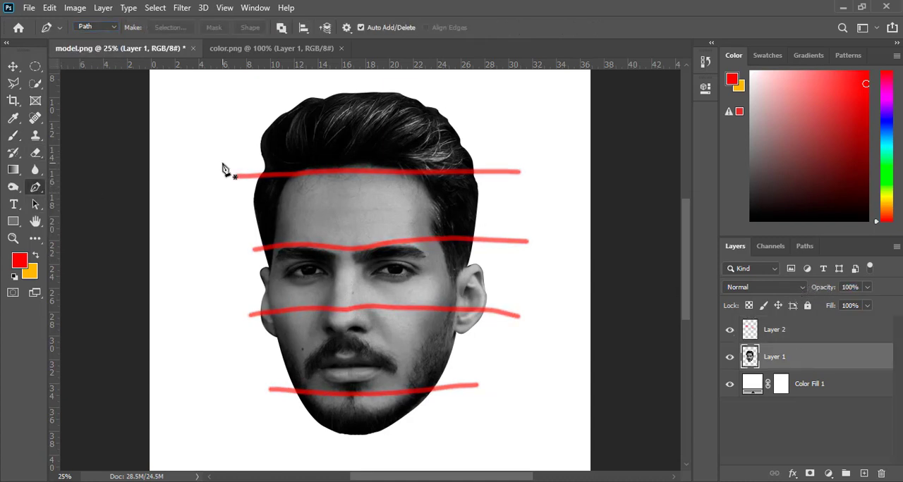
click(237, 176)
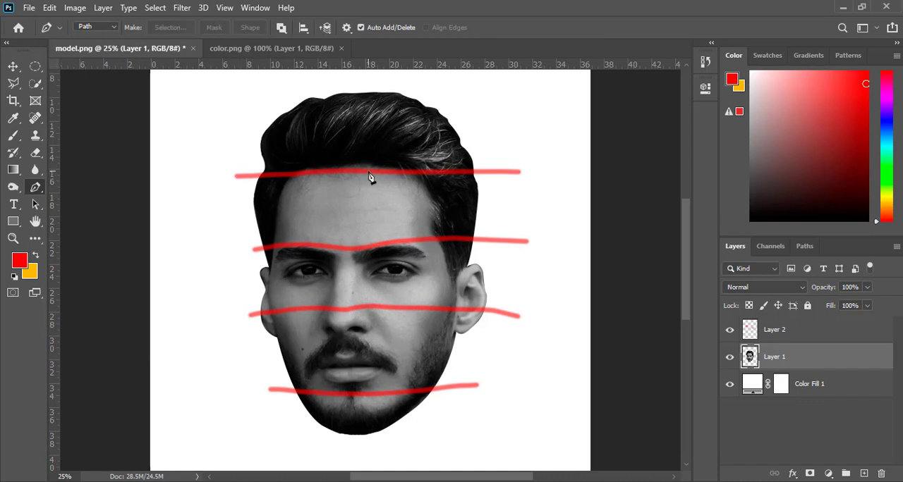
drag(395, 174, 433, 179)
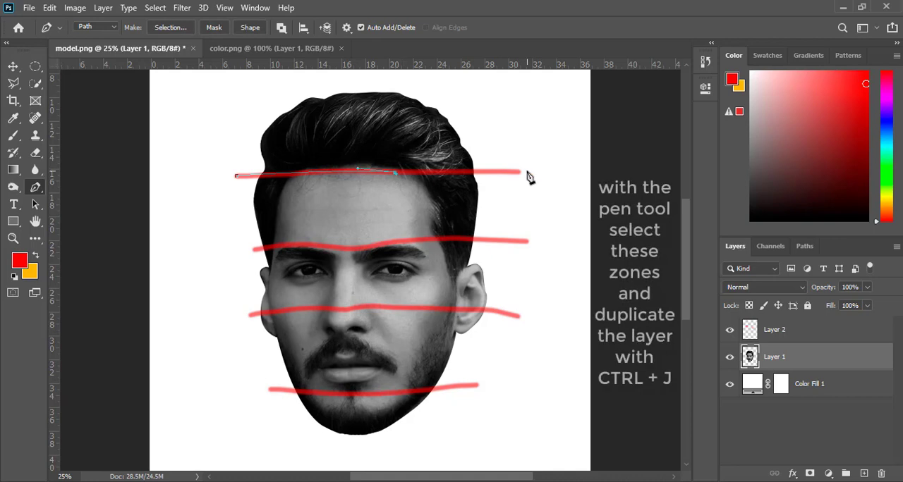
drag(528, 172, 544, 171)
click(481, 85)
click(388, 76)
click(255, 82)
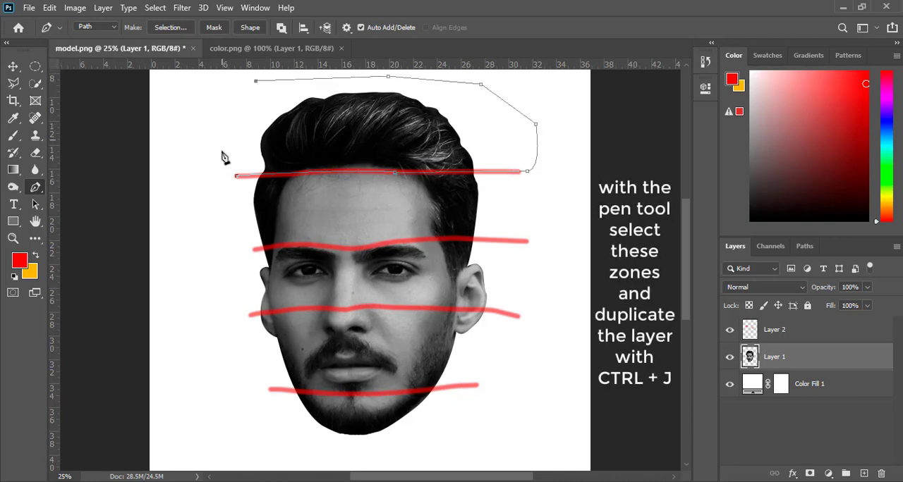
click(222, 151)
click(236, 176)
Select the hair area from its path, copy it to a new layer named 1, and reselect Layer 1.
right_click(361, 157)
click(402, 206)
click(515, 91)
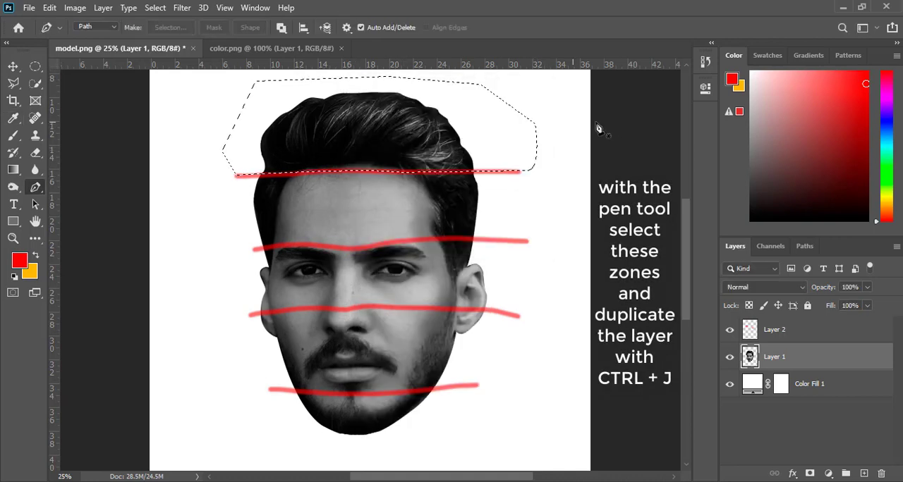
key(ctrl+j)
double_click(780, 358)
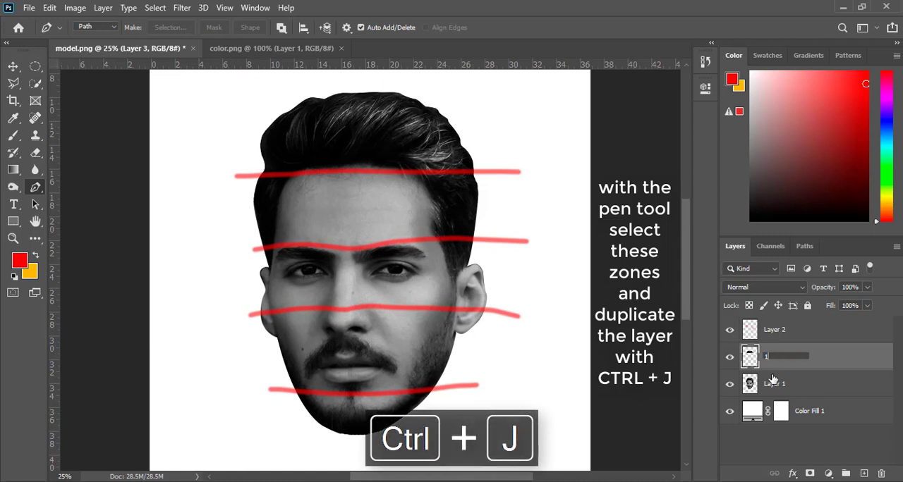
text(1)
click(772, 381)
click(255, 249)
mouse_move(356, 250)
mouse_down()
mouse_move(422, 263)
mouse_move(365, 252)
mouse_up()
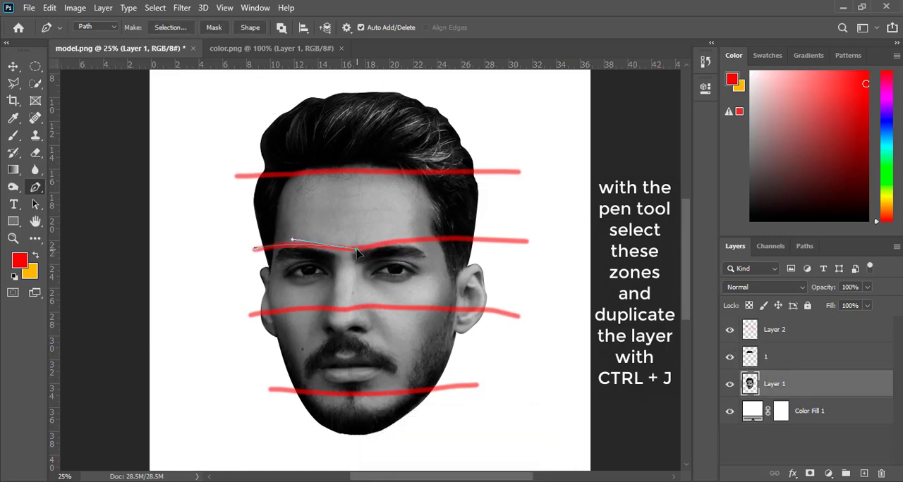
drag(514, 242, 601, 248)
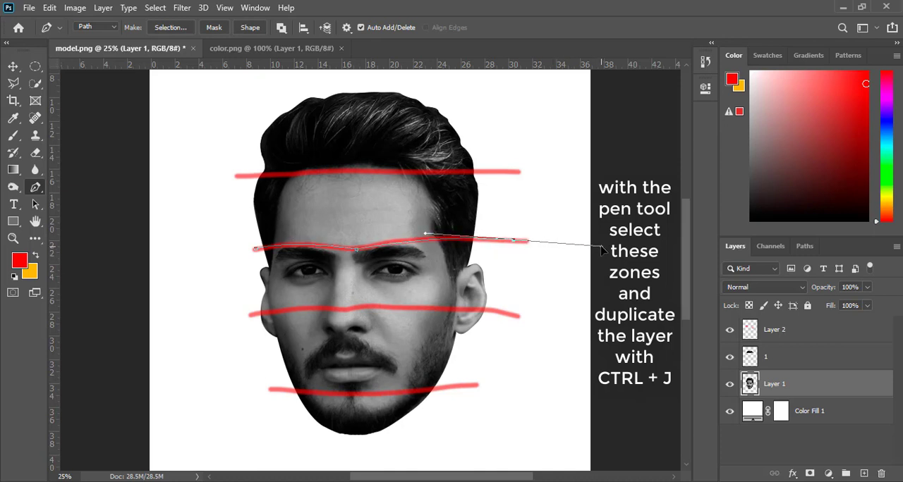
key(ctrl+z)
key(ctrl+z)
key(ctrl+z)
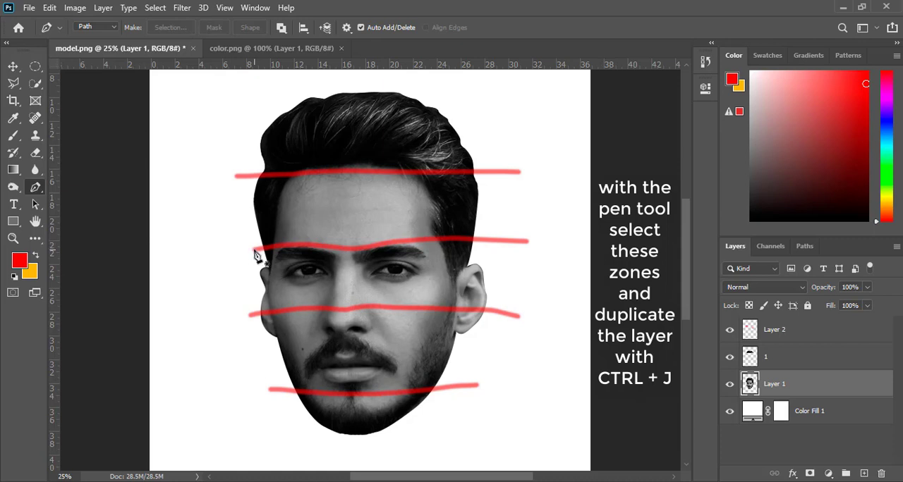
Draw a closed Pen tool path around the forehead, following the hairline and eyebrow guide lines.
click(254, 250)
drag(343, 249, 403, 260)
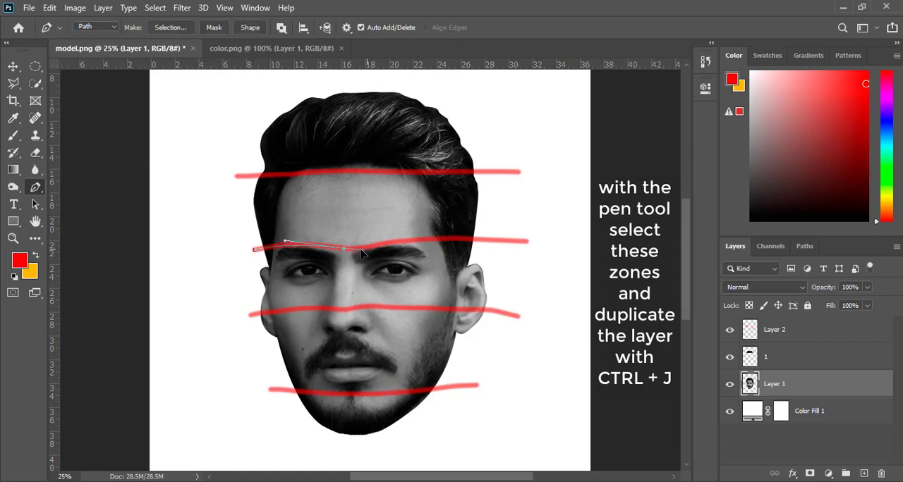
drag(443, 241, 548, 251)
drag(533, 172, 513, 170)
drag(333, 171, 323, 173)
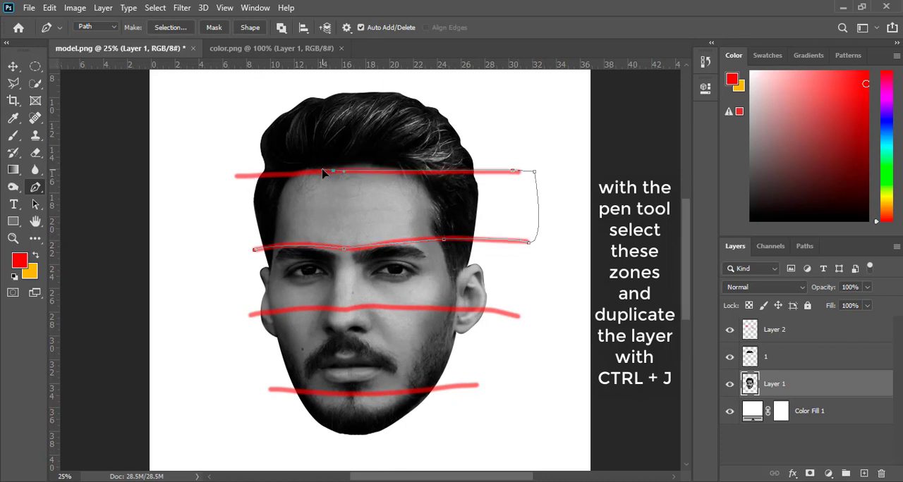
drag(236, 175, 218, 181)
click(253, 251)
Select the forehead area from its path with no feathering, copy it to a new layer named 2, and reselect Layer 1.
right_click(346, 187)
click(402, 103)
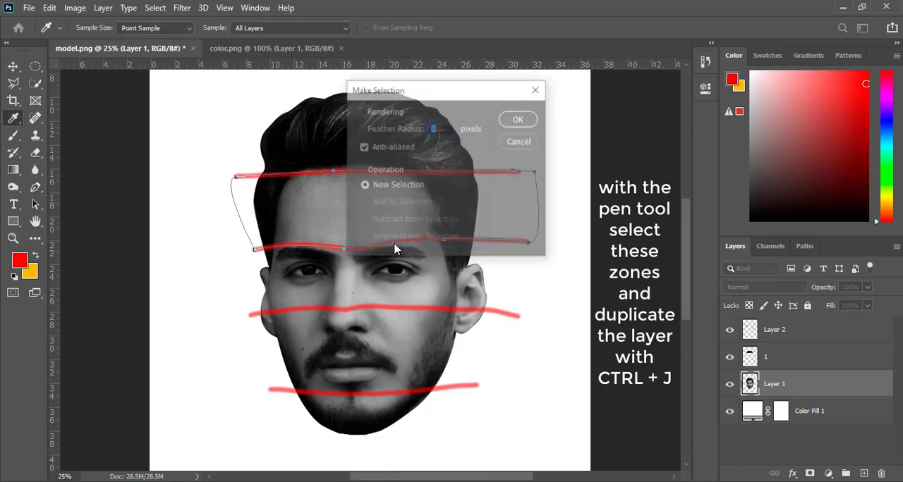
click(516, 117)
key(ctrl+j)
double_click(775, 384)
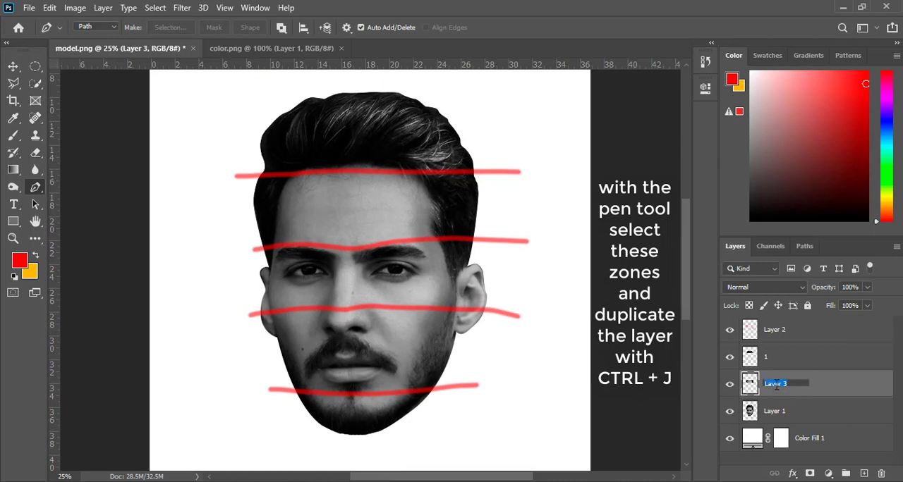
click(789, 414)
Draw a closed Pen tool path around the eye area, following the nose and eyebrow guide lines.
click(250, 315)
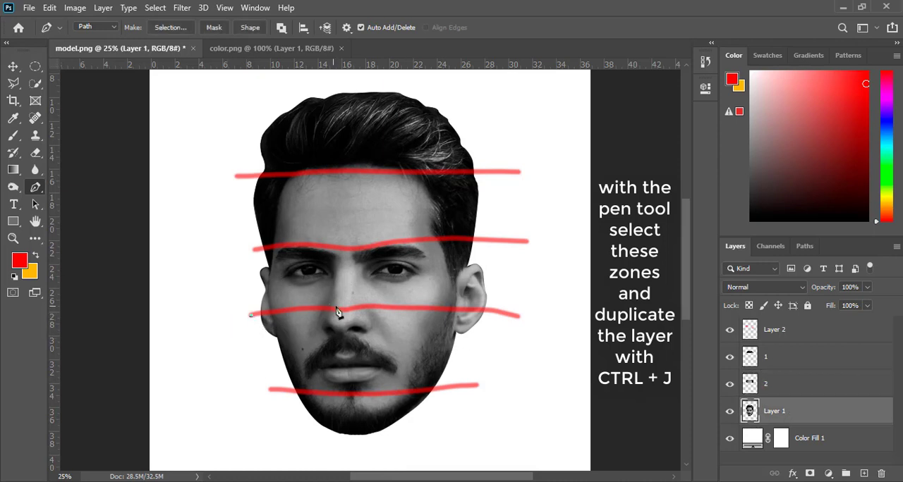
drag(346, 309, 378, 319)
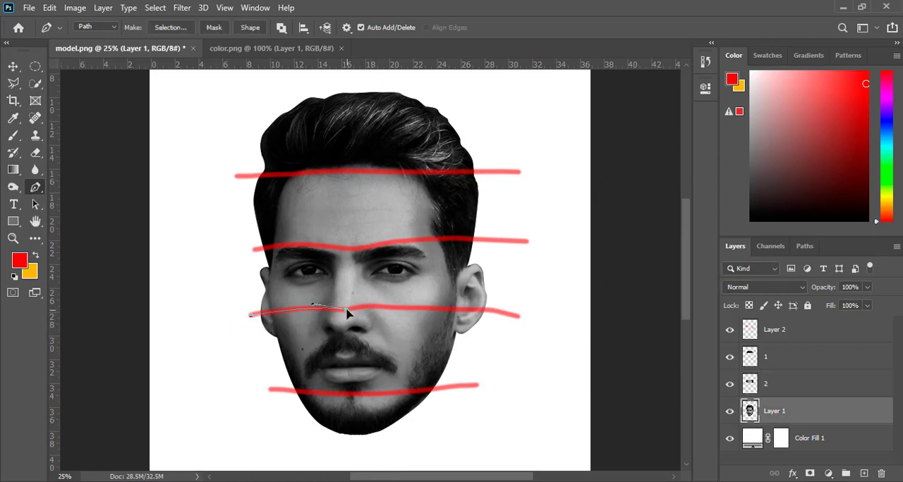
drag(489, 309, 579, 319)
key(ctrl+z)
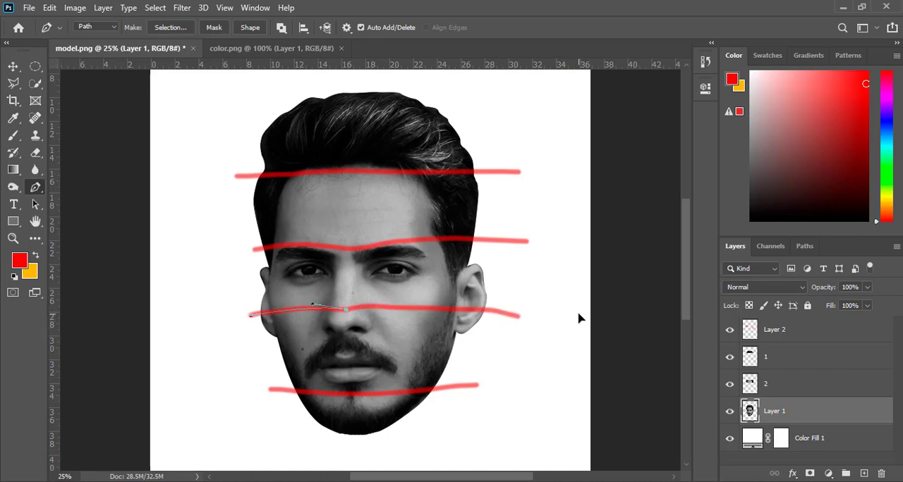
drag(393, 310, 411, 317)
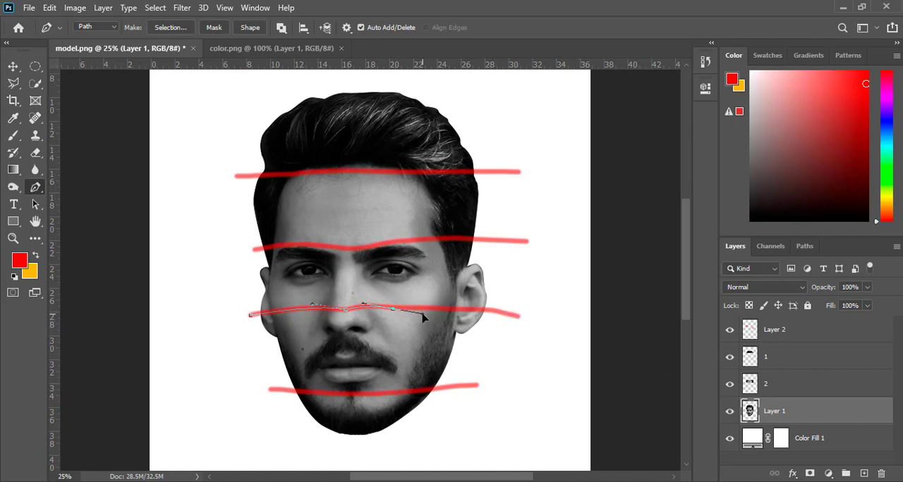
drag(477, 306, 528, 325)
click(527, 241)
drag(372, 247, 330, 261)
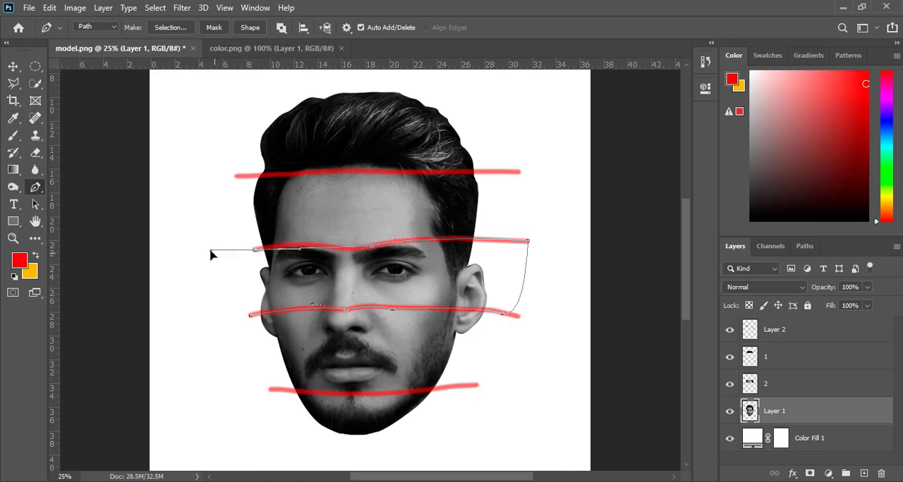
drag(329, 250, 316, 244)
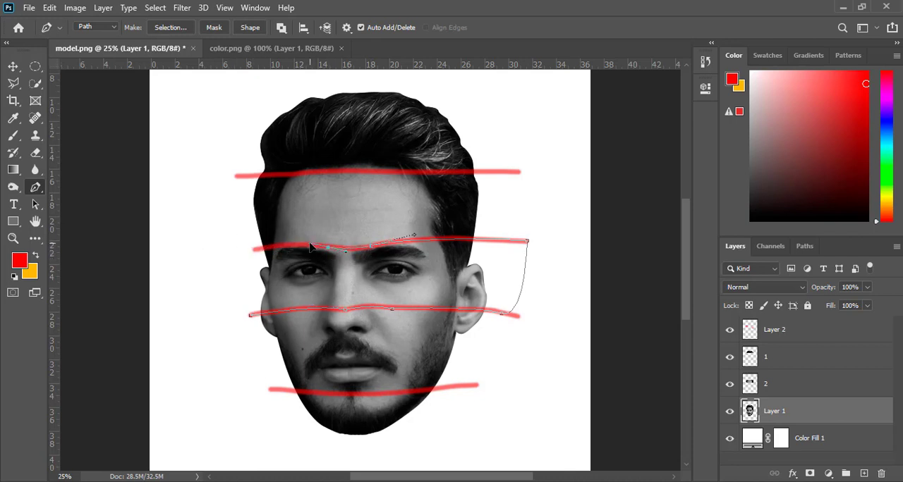
drag(257, 249, 240, 265)
click(250, 315)
Select the eye area from its path, copy it to a new layer named 3, and reselect Layer 1.
right_click(339, 296)
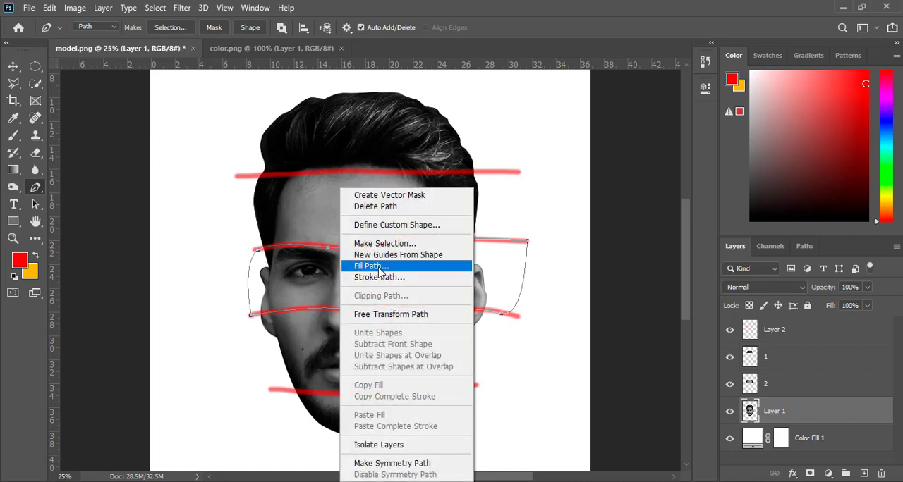
click(385, 243)
click(520, 116)
key(ctrl+j)
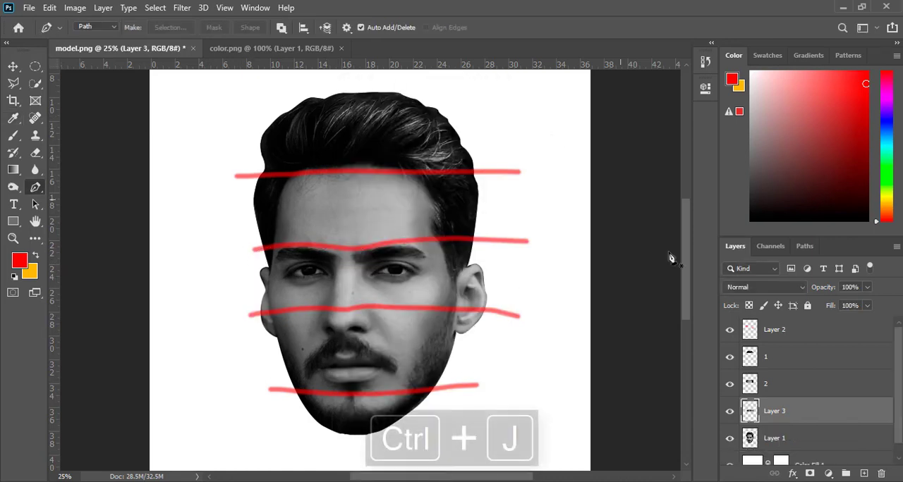
click(804, 436)
scroll(899, 432, down, 1)
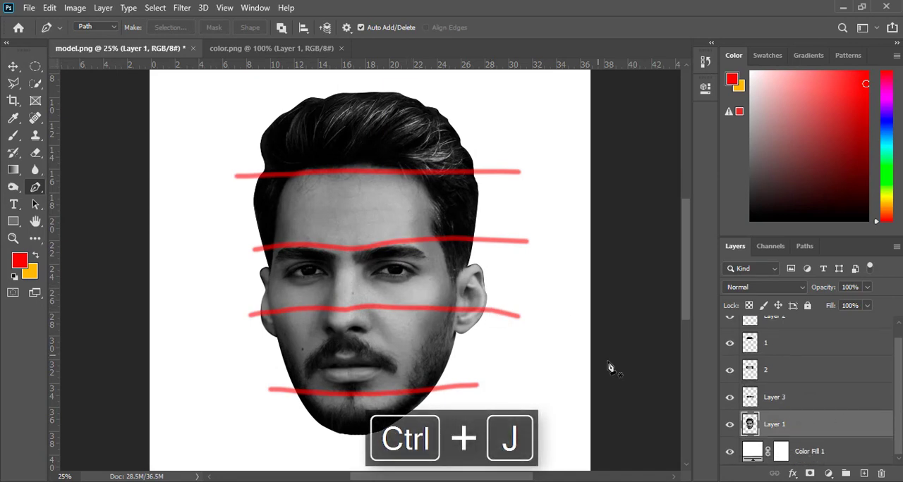
double_click(774, 397)
text(3)
click(796, 432)
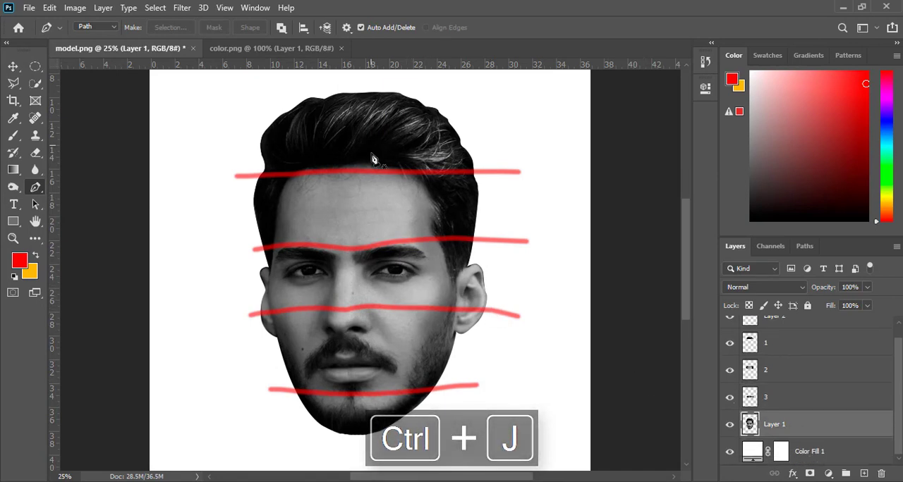
Draw a closed Pen tool path around the mouth area, following the lowest guide line and the nose guide line.
click(269, 390)
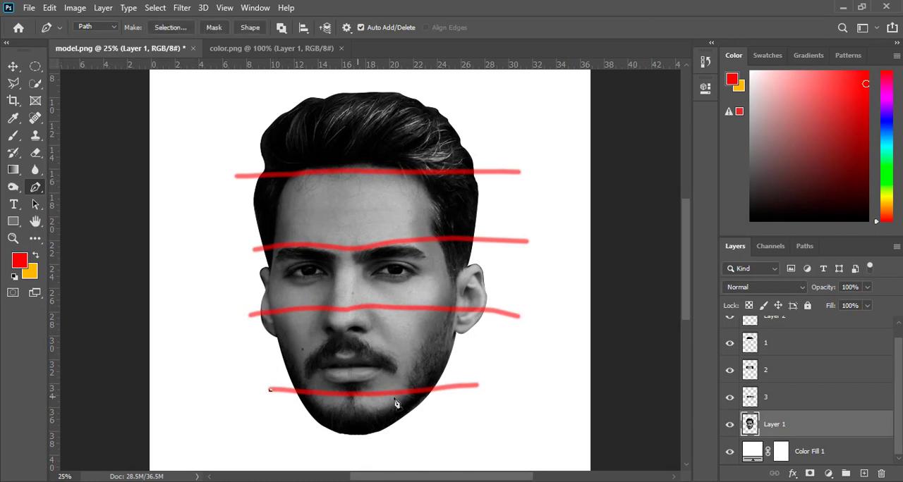
drag(428, 390, 492, 381)
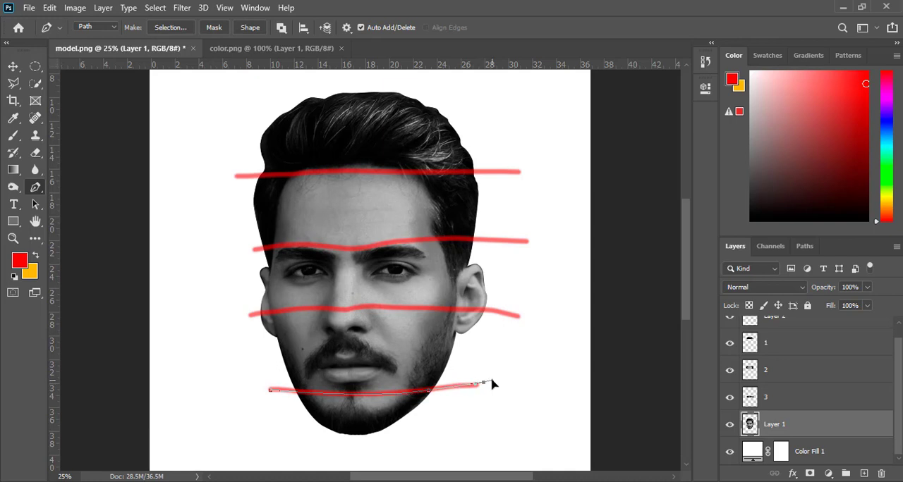
click(519, 317)
drag(354, 308, 321, 317)
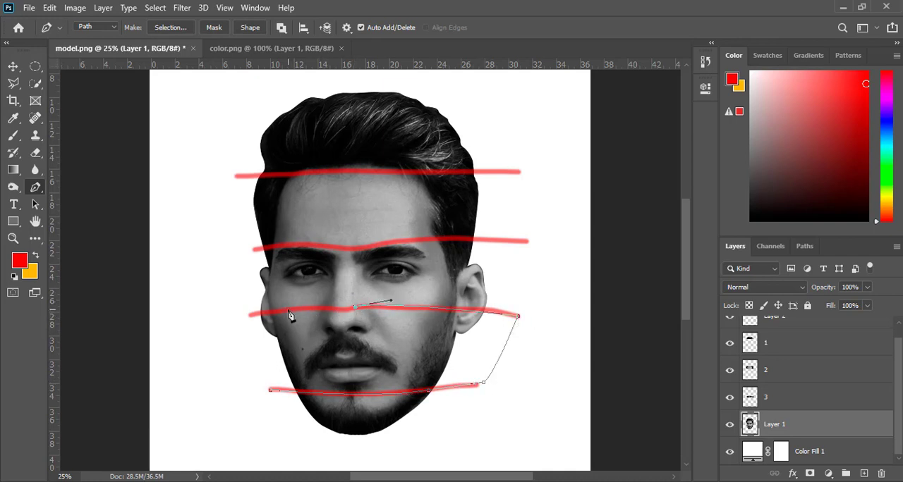
mouse_move(252, 313)
mouse_down()
mouse_move(237, 311)
mouse_move(251, 313)
mouse_up()
key(ctrl+z)
drag(250, 314, 243, 328)
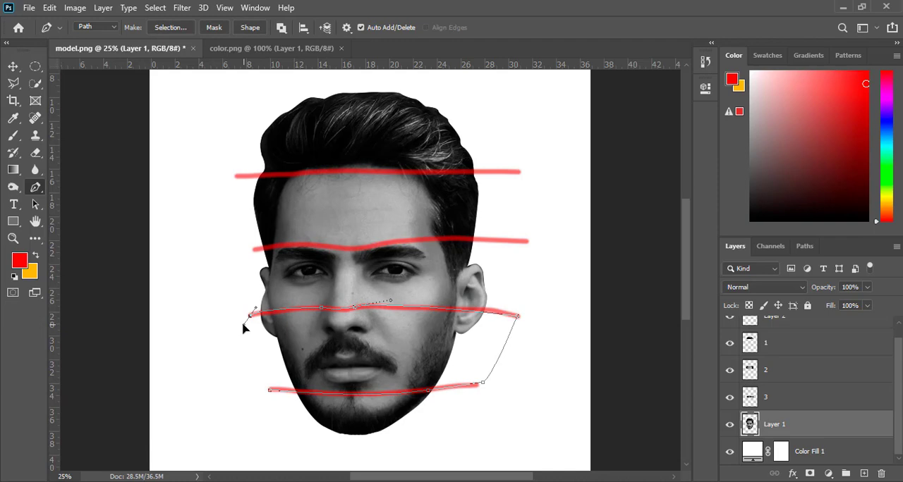
click(268, 390)
Select the mouth area from its path with no feathering, copy it to a new layer named 4, and reselect Layer 1.
right_click(337, 371)
click(363, 119)
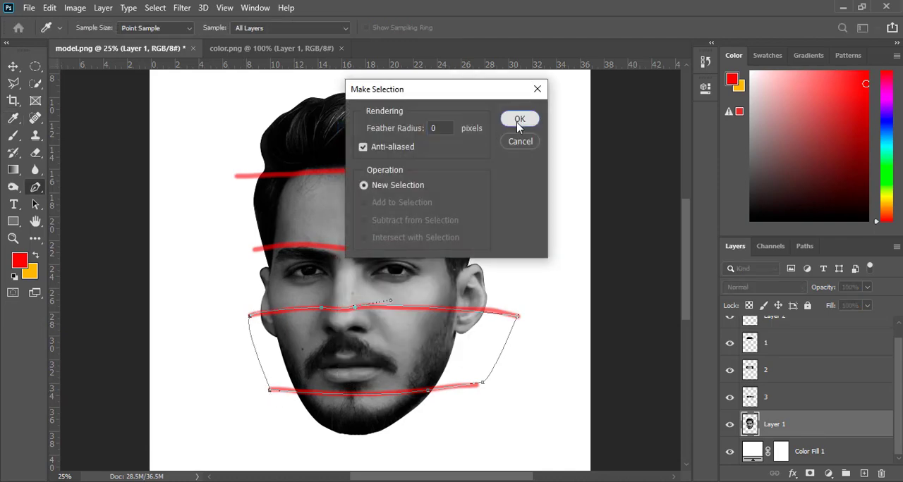
click(519, 120)
key(ctrl+j)
double_click(776, 425)
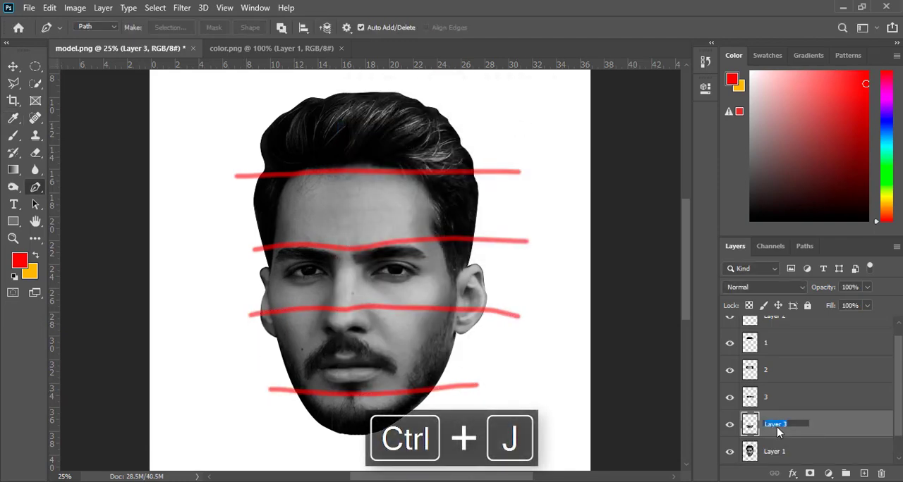
key(Return)
scroll(856, 444, down, 1)
click(826, 431)
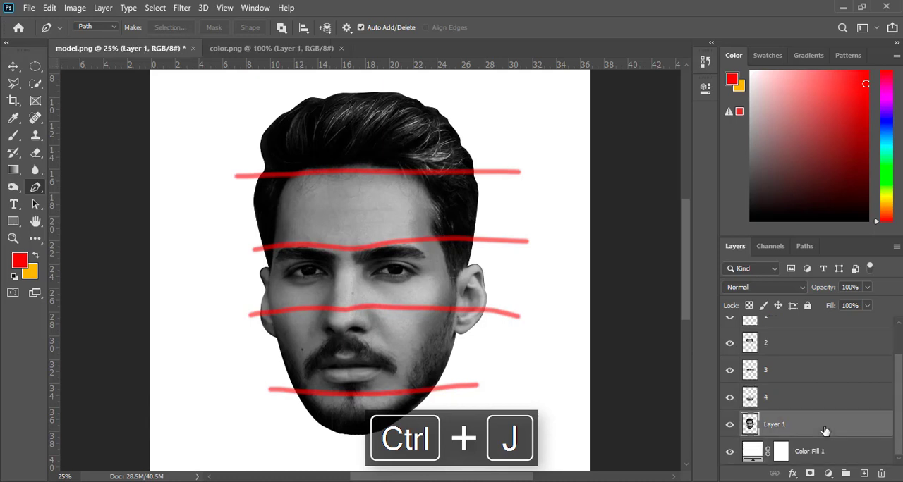
Outline the chin below the lowest guide line with a closed Pen tool path and convert it to a selection.
click(270, 389)
drag(450, 388, 492, 377)
click(500, 413)
click(348, 459)
click(266, 426)
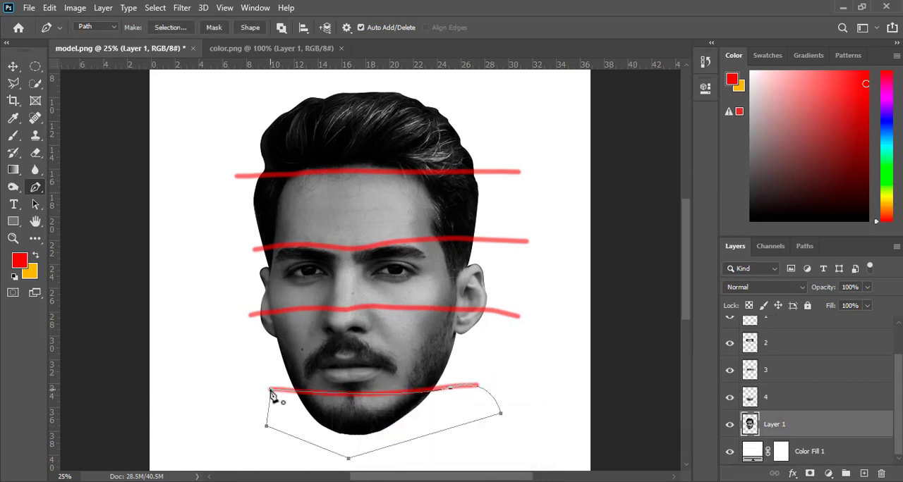
right_click(345, 423)
click(353, 173)
click(520, 120)
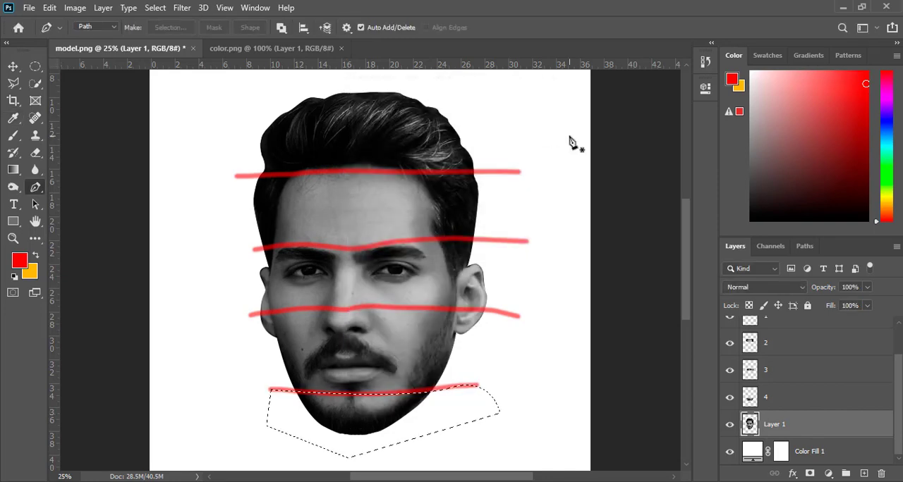
Copy the chin selection to a new layer and hide both Layer 1 and the red guide-line layer.
key(ctrl+j)
click(729, 424)
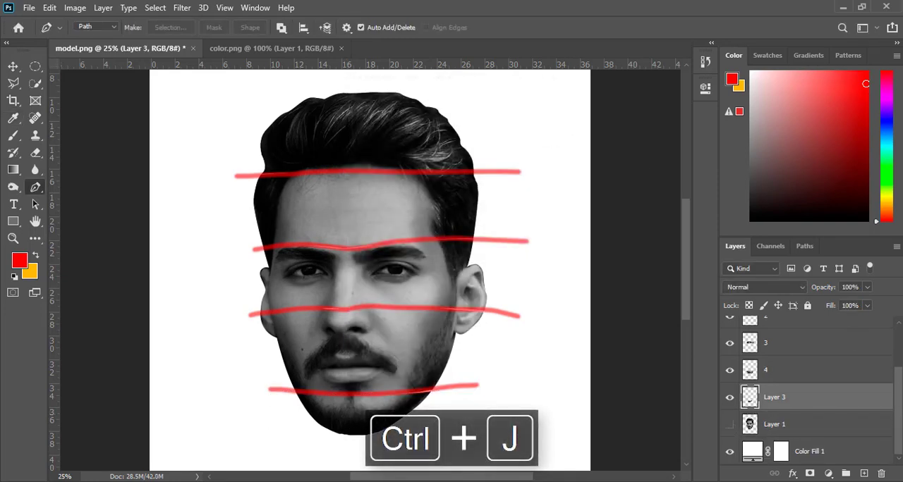
scroll(811, 388, up, 3)
click(730, 329)
key(ctrl+minus)
click(13, 68)
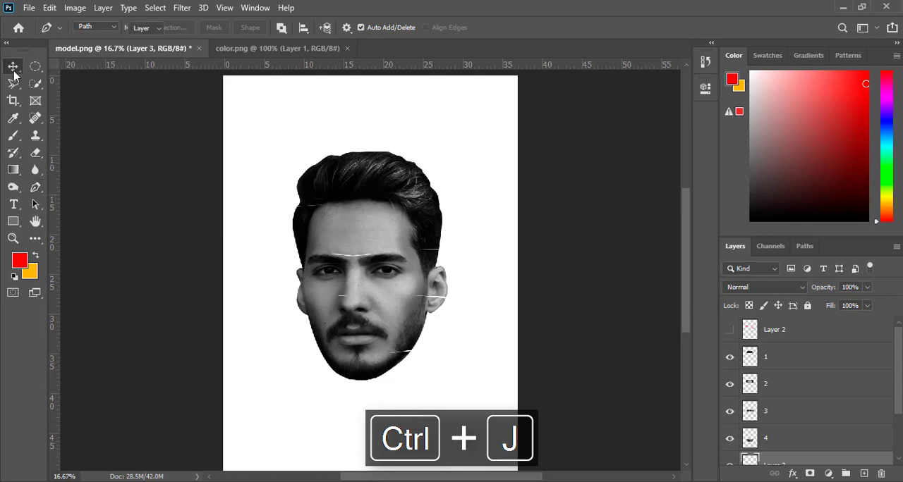
Rename the new chin layer as 5.
scroll(797, 423, down, 2)
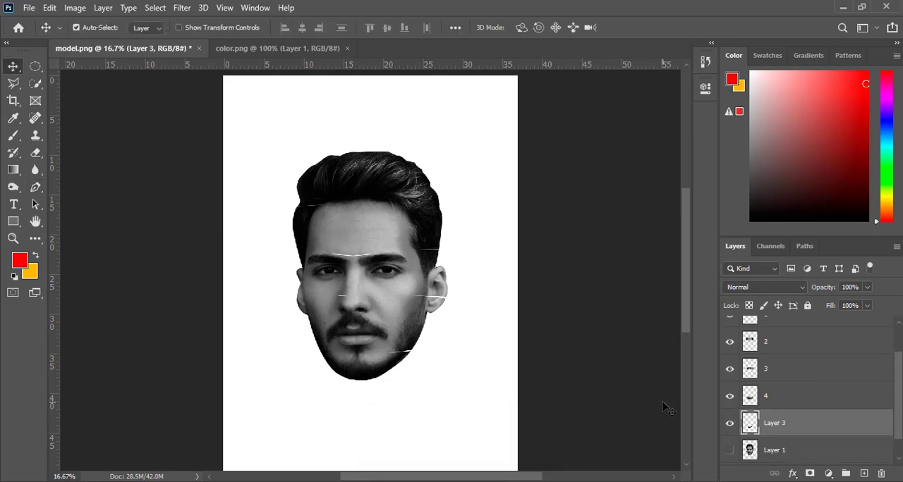
double_click(775, 423)
text(5)
key(Return)
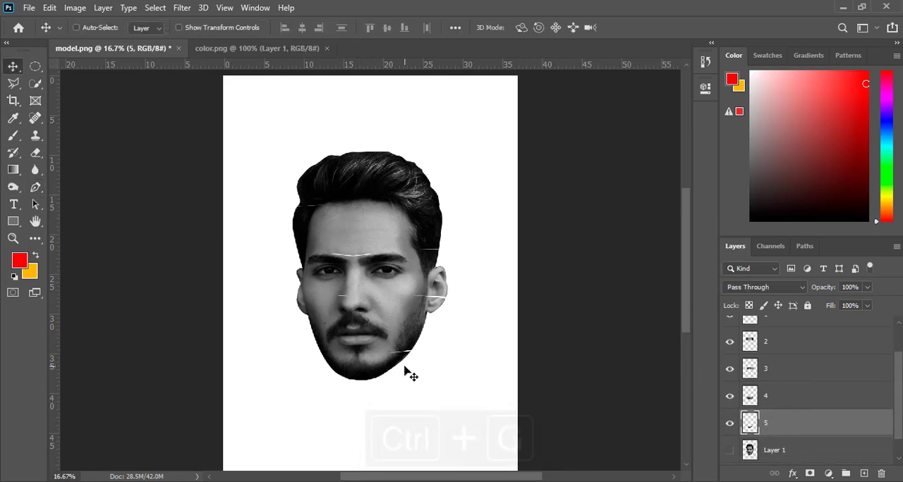
key(ctrl+g)
click(778, 397)
key(ctrl+g)
click(744, 391)
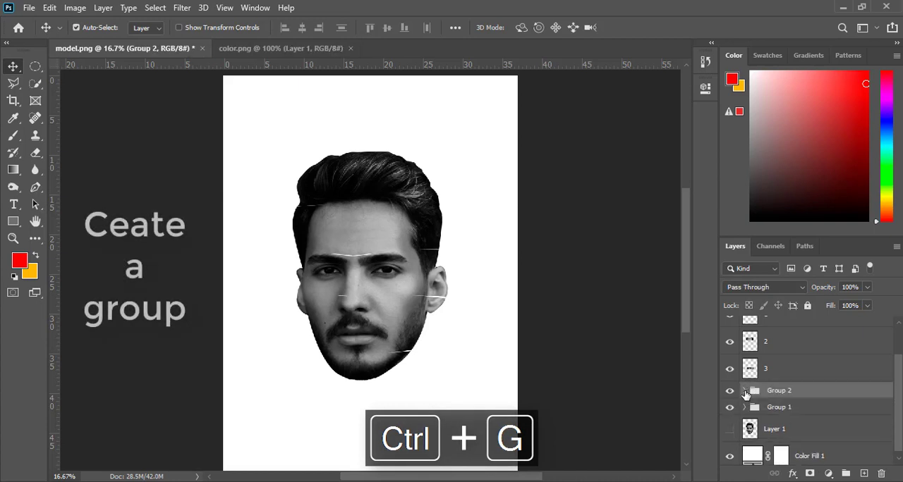
key(ctrl+z)
key(ctrl+z)
Put layer 1 into its own group and layer 2 into another separate group, keeping both groups collapsed.
scroll(820, 351, up, 3)
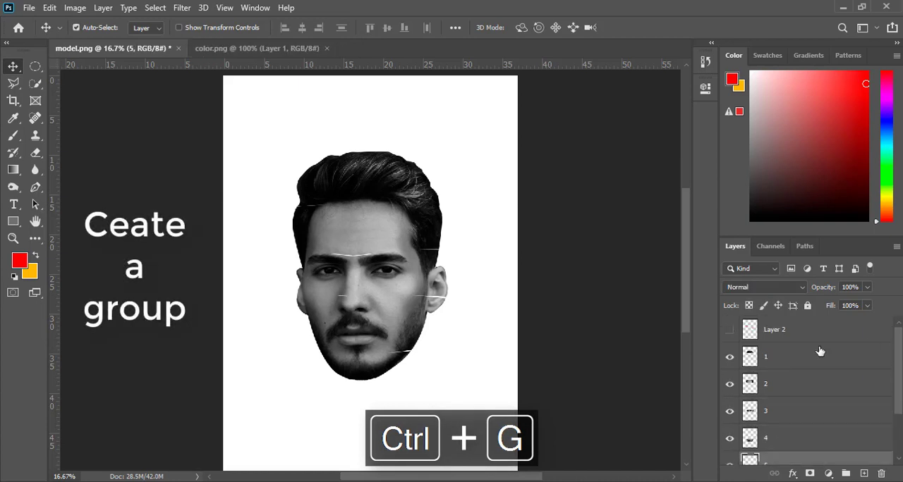
click(775, 360)
key(ctrl+g)
click(745, 353)
click(780, 384)
key(ctrl+g)
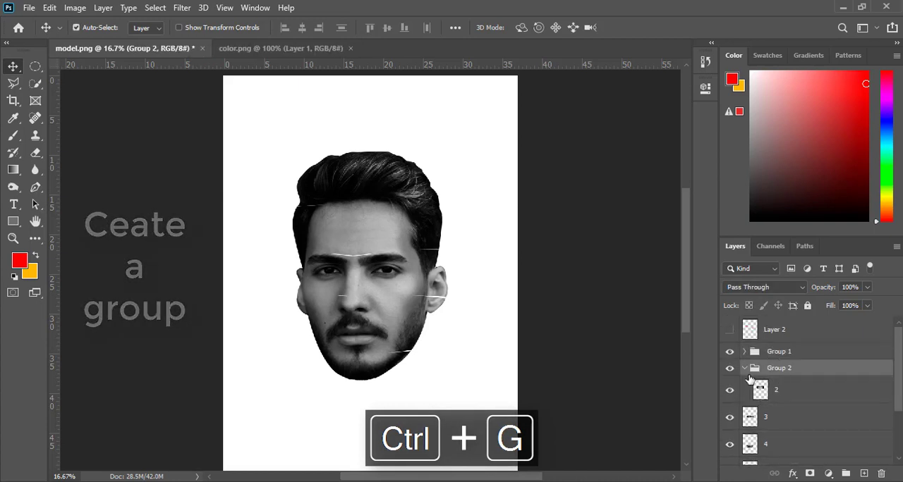
click(744, 368)
Put layers 3, 4 and 5 each into a separate collapsed group.
click(776, 390)
key(ctrl+g)
click(744, 384)
click(776, 406)
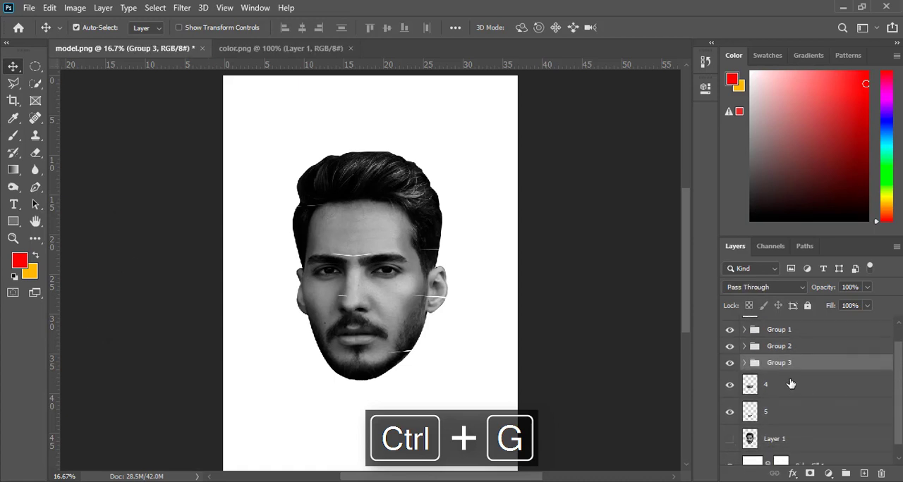
key(ctrl+g)
click(744, 380)
click(776, 401)
key(ctrl+g)
click(745, 396)
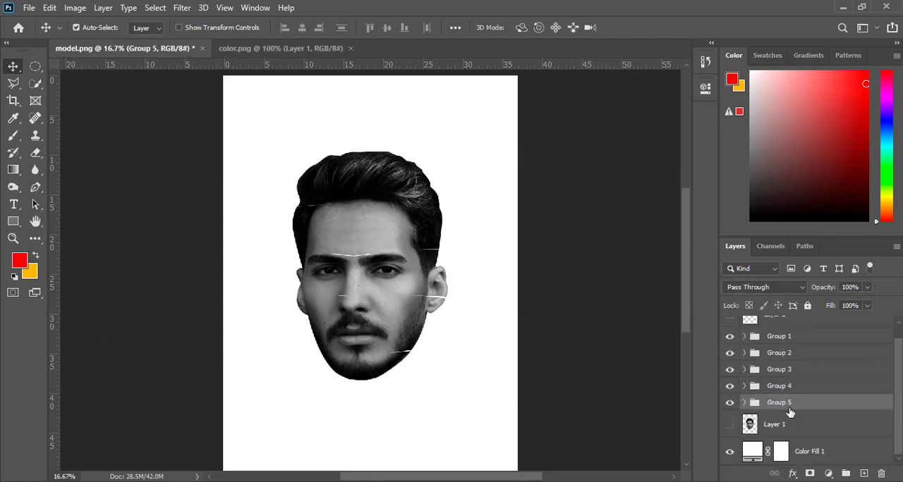
Select layer 5 inside Group 5 and move the chin slice straight down, away from the mouth slice.
drag(900, 403, 900, 382)
click(743, 418)
click(788, 442)
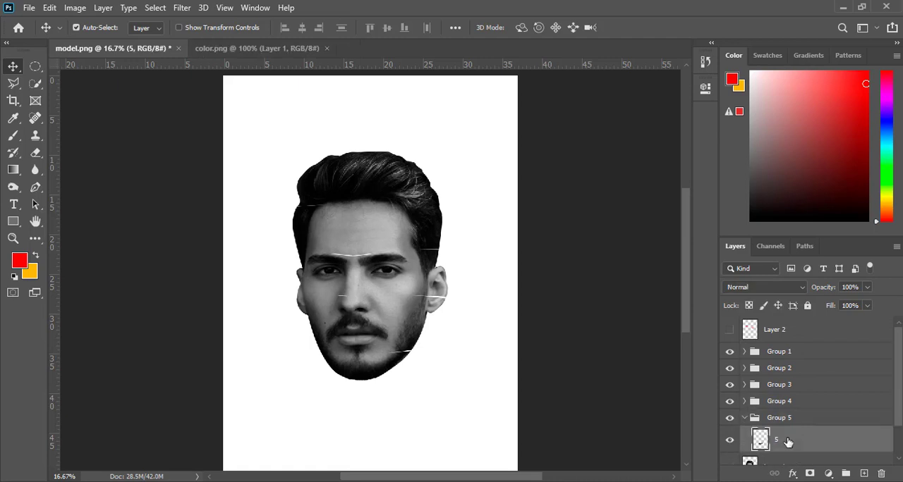
key(shift+Down)
key(shift+Down)
key(shift+Down)
key(shift+Down)
key(shift+Down)
key(shift+Down)
key(shift+Down)
key(shift+Down)
key(shift+Down)
key(shift+Down)
key(shift+Down)
key(shift+Down)
key(shift+Down)
key(shift+Down)
key(shift+Down)
key(shift+Down)
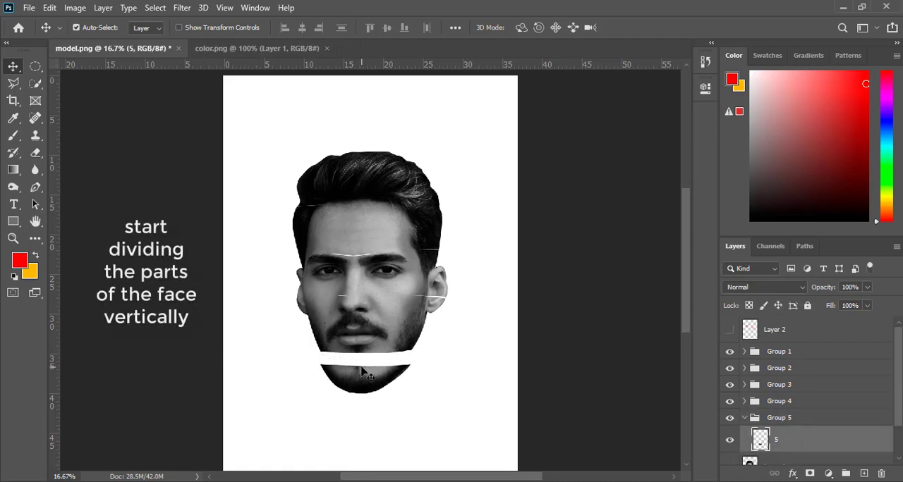
drag(360, 377, 360, 393)
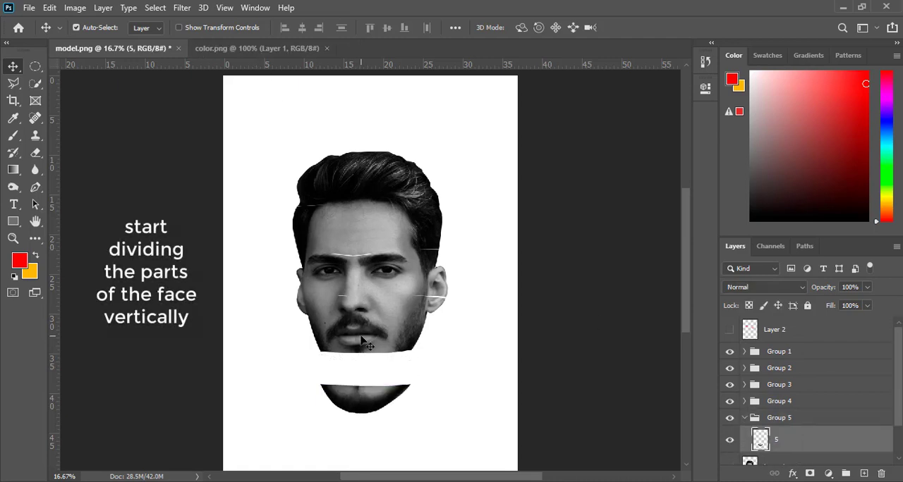
Move the mouth, chin and eye slices down to open white gaps between them.
drag(361, 335, 360, 353)
drag(360, 392, 361, 399)
drag(360, 331, 361, 333)
drag(361, 270, 361, 279)
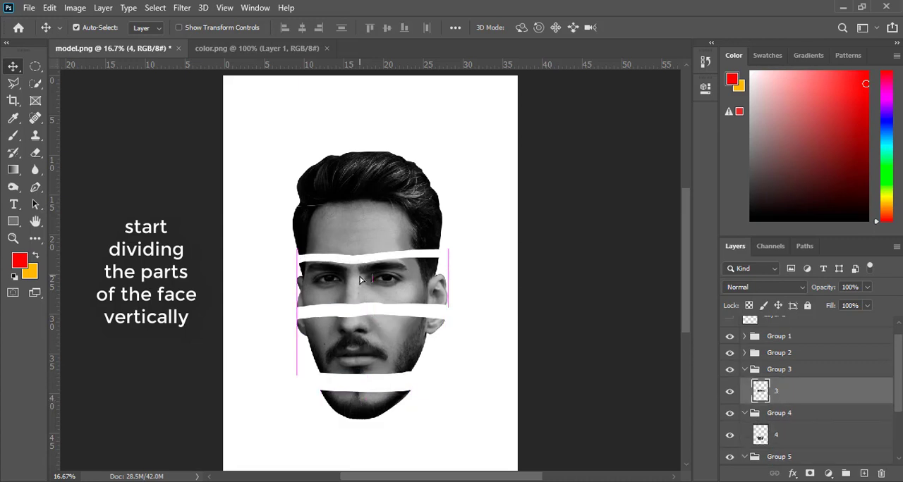
Move the hair and forehead slices up and adjust the eye slice so similar gaps separate all five slices.
drag(365, 185, 364, 157)
drag(371, 228, 371, 213)
drag(374, 261, 374, 281)
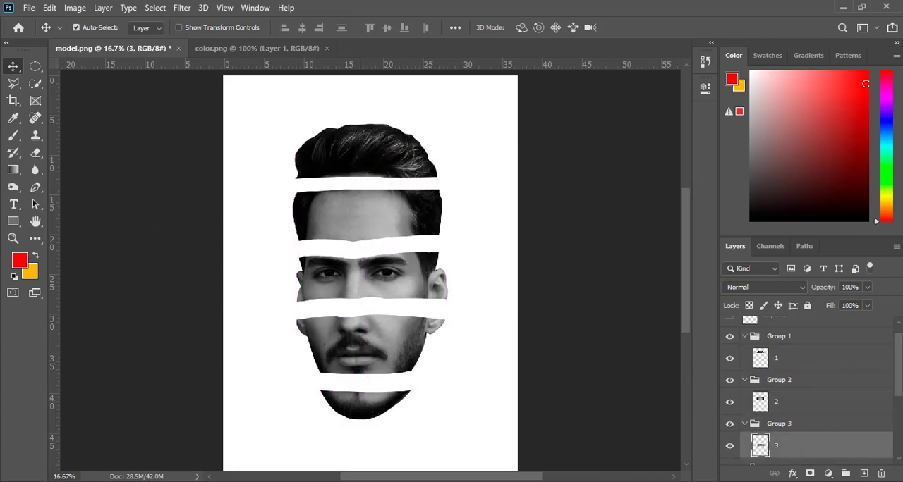
Bring the four color circles from color.png into model.png and place them to the right of the face.
scroll(797, 414, down, 3)
click(797, 414)
click(262, 49)
drag(374, 212, 516, 345)
key(ctrl+t)
click(655, 27)
drag(484, 195, 499, 191)
Move the color circles' layer out of Group 5 to the very top of the layer stack.
scroll(899, 420, down, 1)
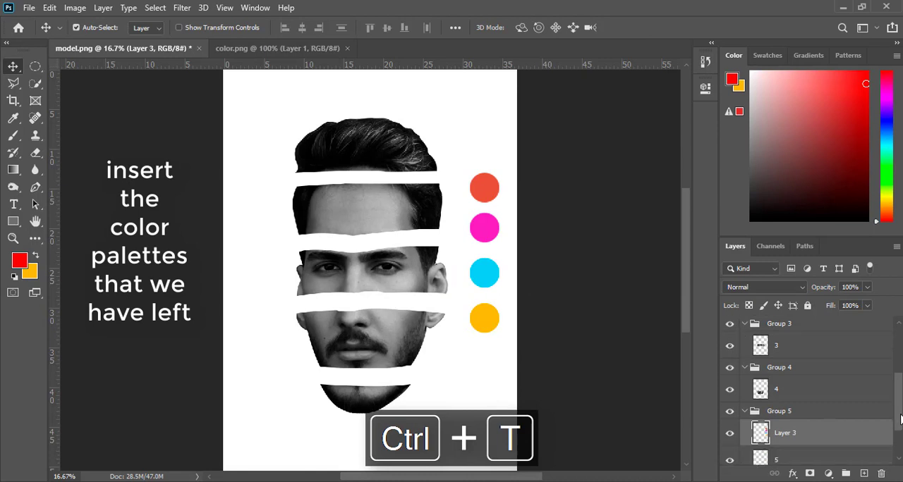
drag(901, 420, 900, 423)
drag(878, 425, 796, 326)
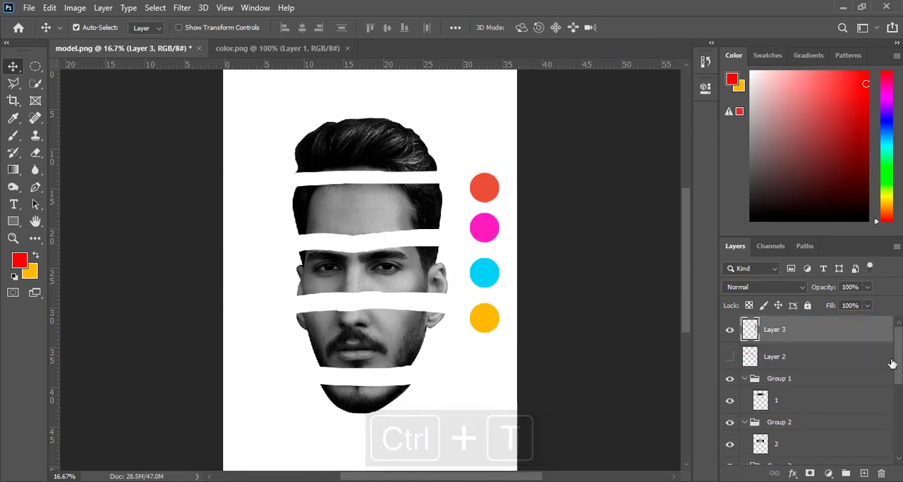
Add a new empty layer inside Group 5 and place it directly beneath the chin slice's layer 5.
scroll(892, 363, down, 5)
click(368, 397)
click(864, 475)
drag(820, 398, 820, 427)
Set the foreground color by sampling the yellow palette circle.
click(19, 261)
drag(386, 113, 289, 115)
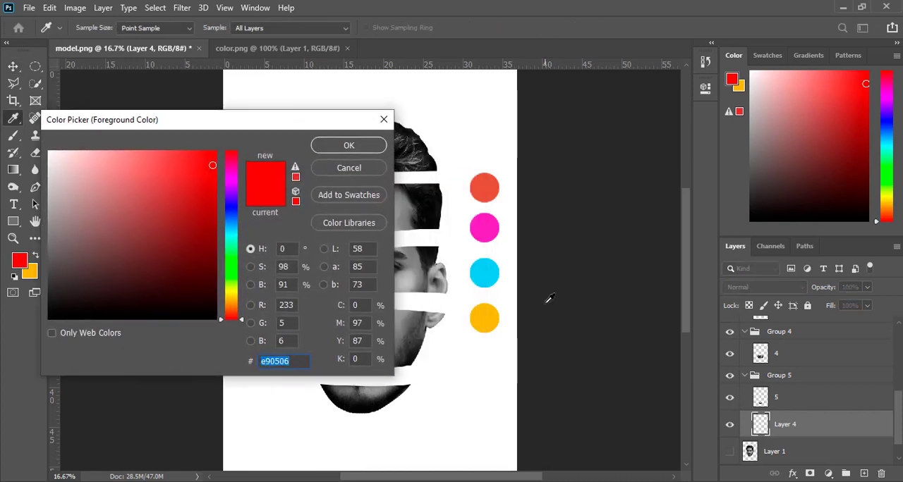
click(483, 319)
click(341, 139)
With the Pen tool in Shape mode, draw a closed yellow oval behind the chin slice, matching the width of its upper edge.
key(p)
click(86, 26)
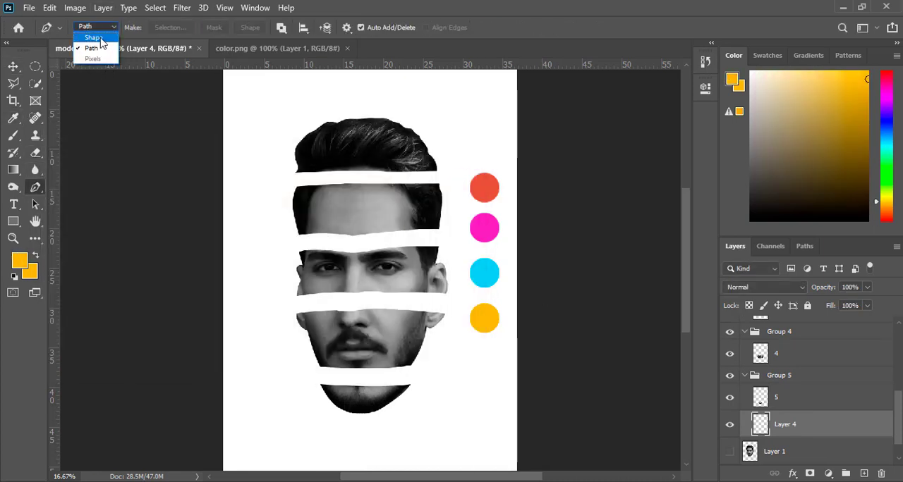
click(88, 41)
key(ctrl+plus)
scroll(687, 312, down, 2)
scroll(688, 311, down, 2)
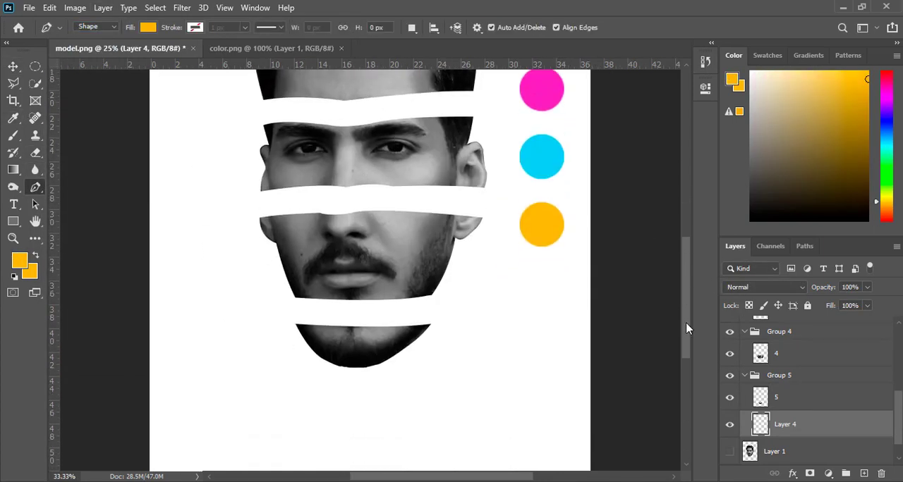
key(ctrl+plus)
click(283, 354)
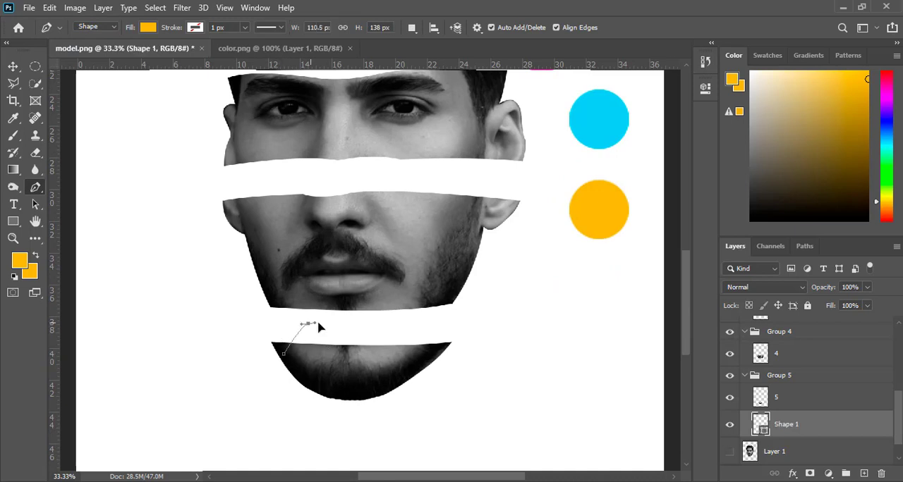
drag(307, 323, 373, 317)
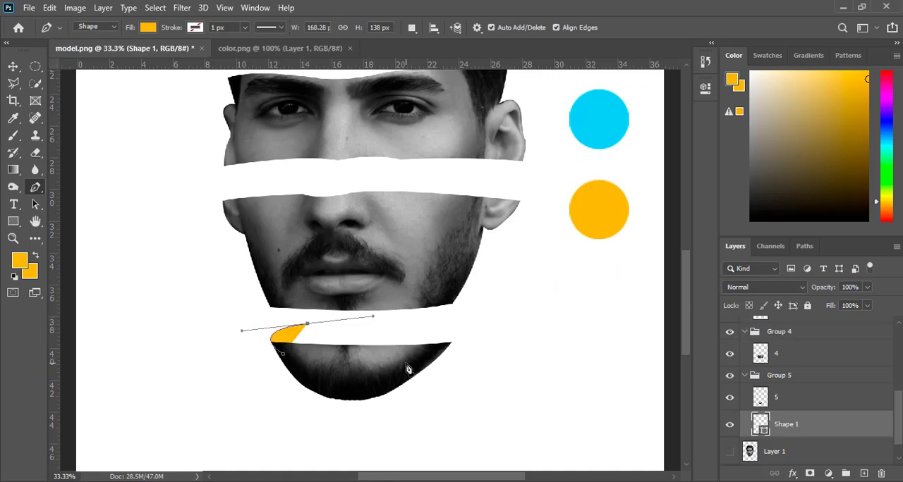
drag(406, 365, 286, 401)
key(v)
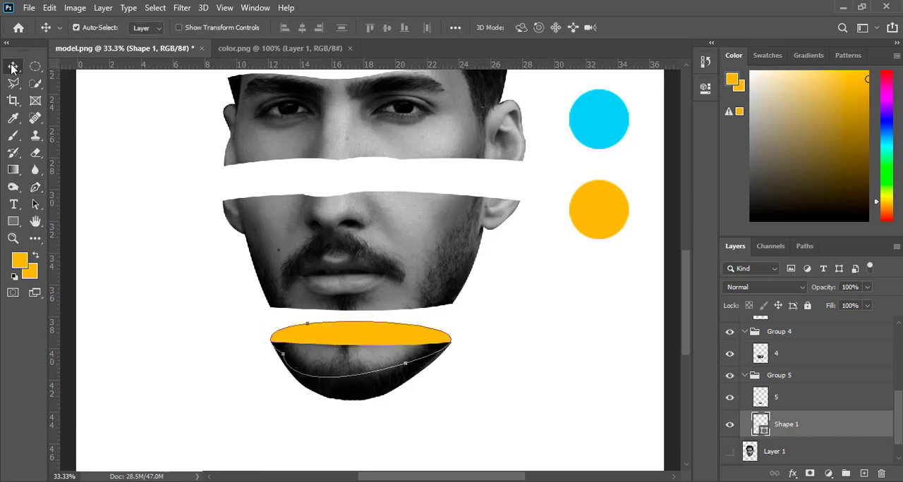
click(494, 318)
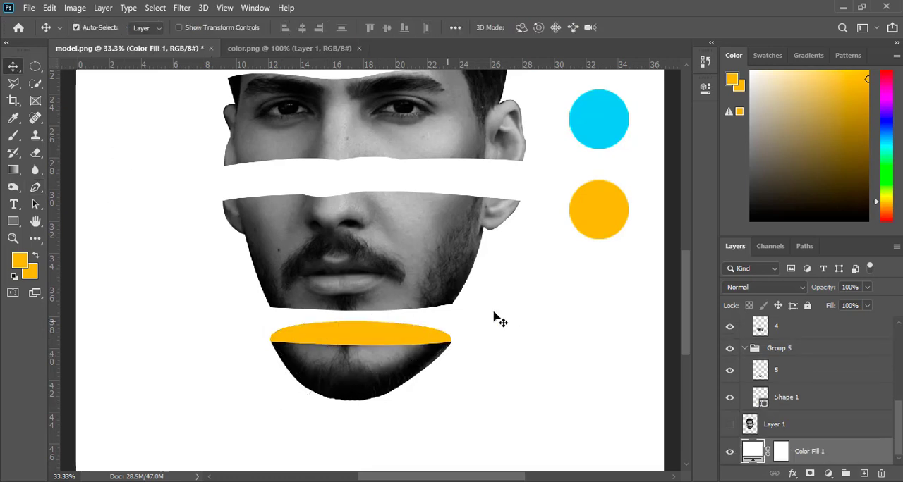
Add new empty layers inside Group 4, placing one directly beneath the mouth slice's layer 4.
click(817, 408)
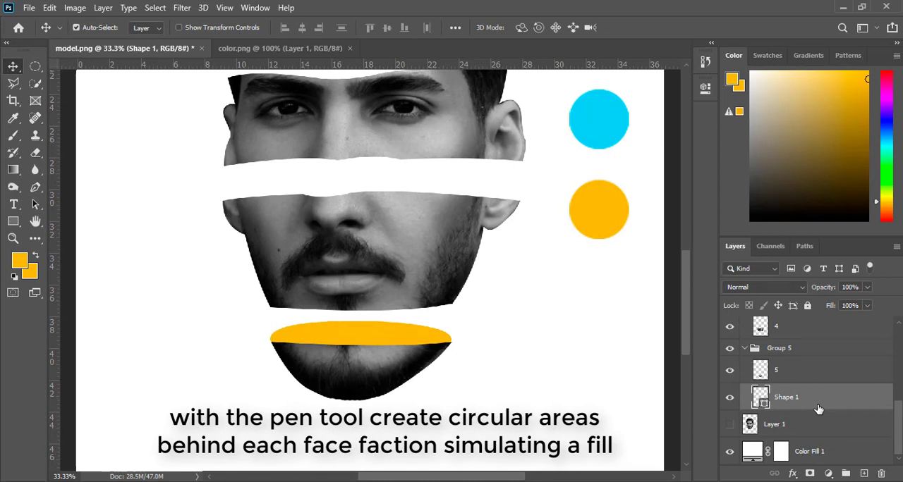
scroll(794, 363, up, 2)
click(797, 374)
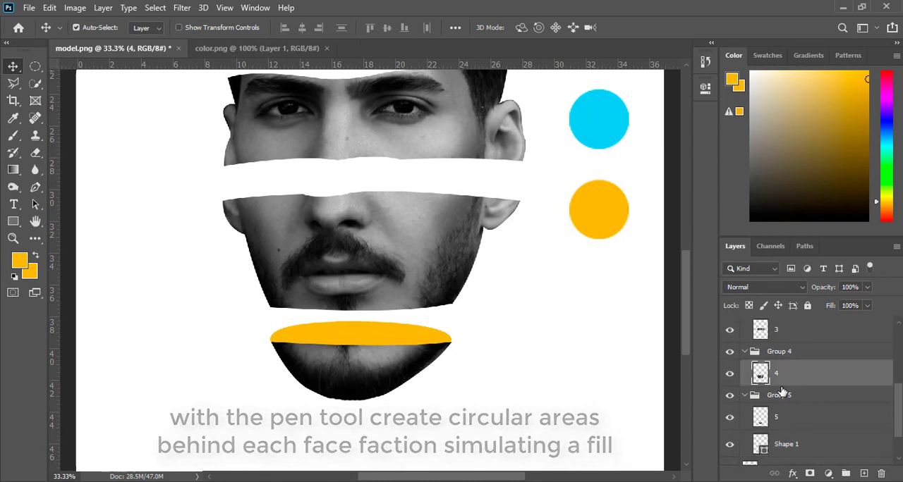
click(864, 474)
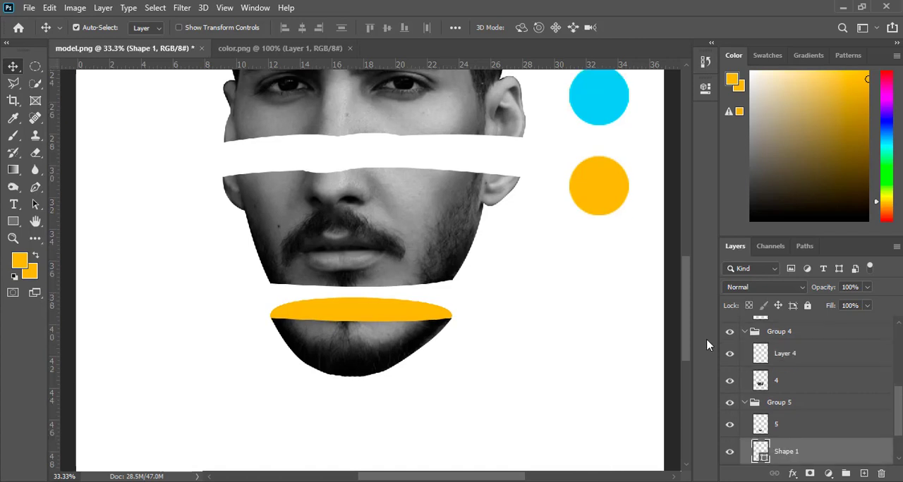
click(393, 246)
click(864, 473)
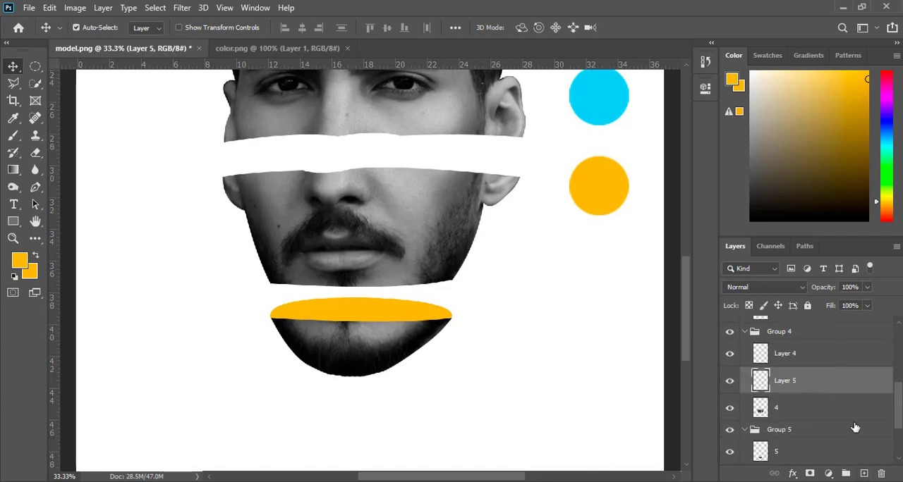
drag(831, 384, 818, 401)
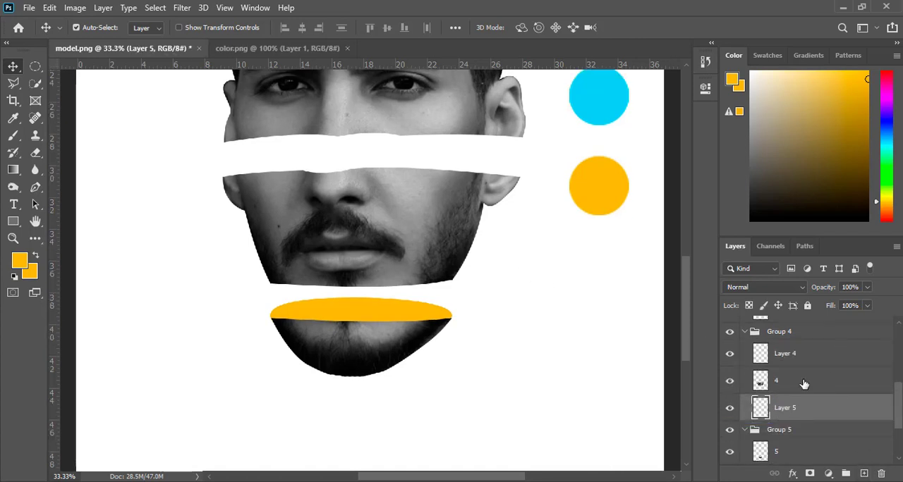
Set the foreground color by sampling the cyan palette circle.
click(19, 261)
click(592, 97)
click(346, 145)
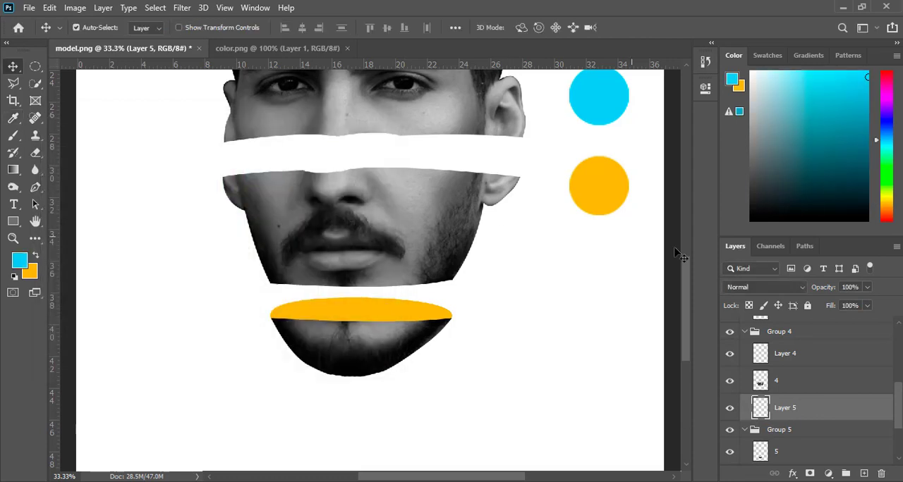
Draw a closed cyan oval with the Pen tool behind the mouth slice, spanning its upper edge from ear to ear.
scroll(683, 247, up, 3)
scroll(683, 247, up, 2)
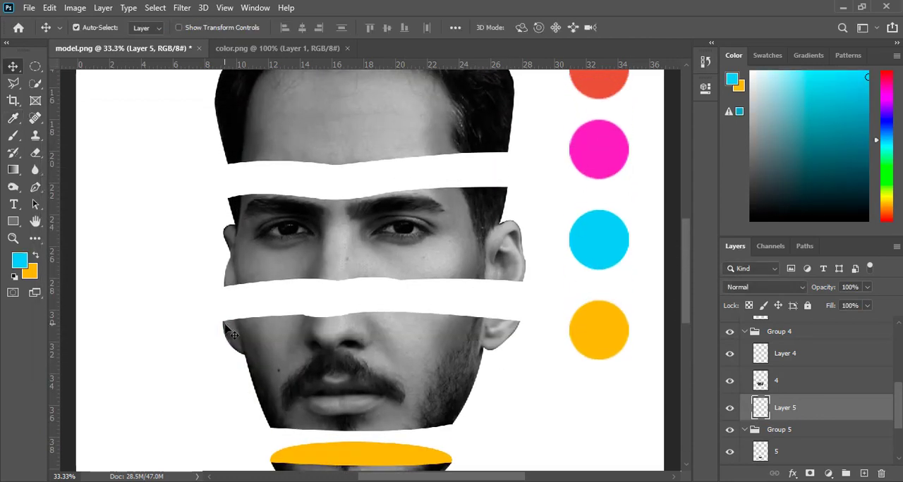
click(38, 189)
click(240, 337)
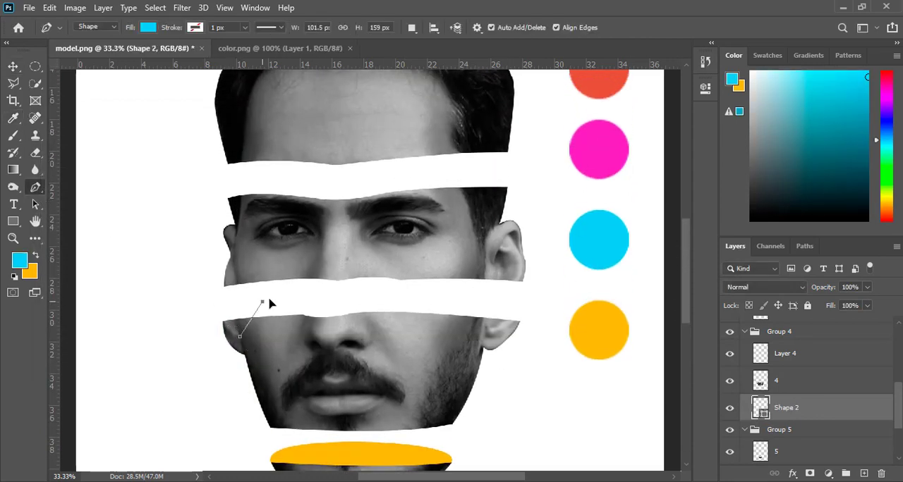
drag(262, 301, 337, 296)
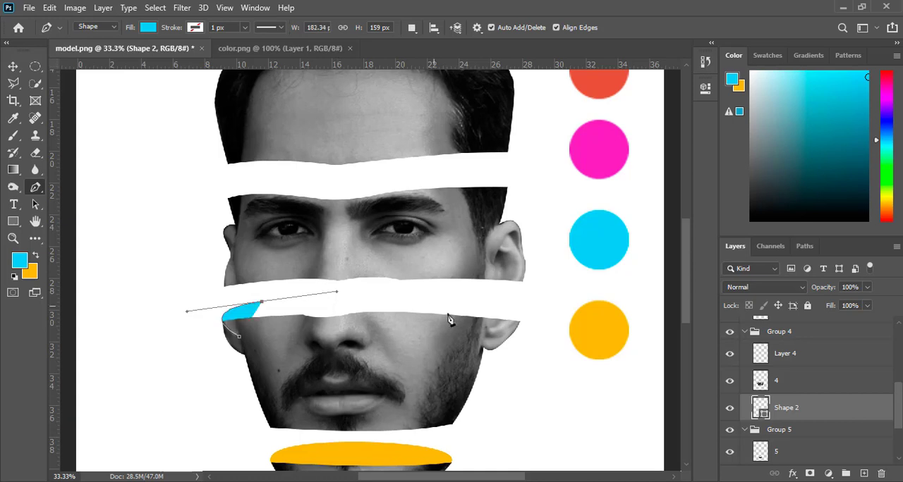
drag(474, 341, 359, 368)
drag(316, 383, 311, 387)
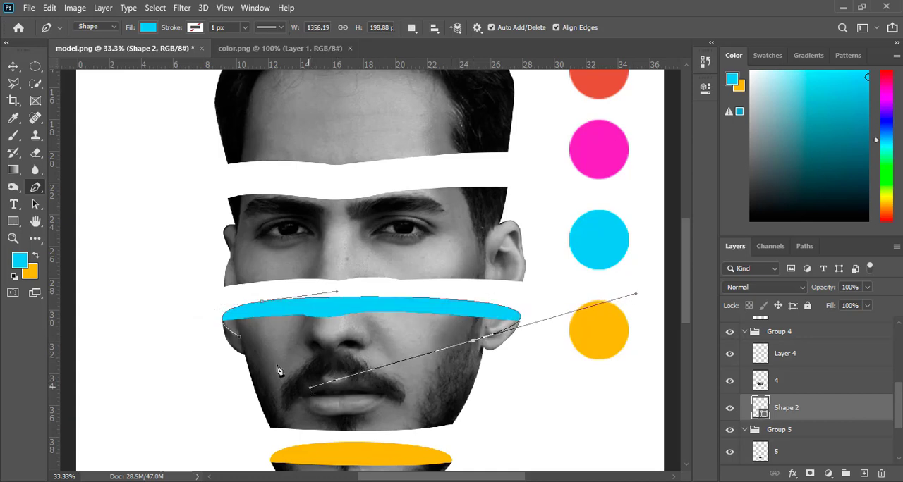
click(240, 339)
click(12, 66)
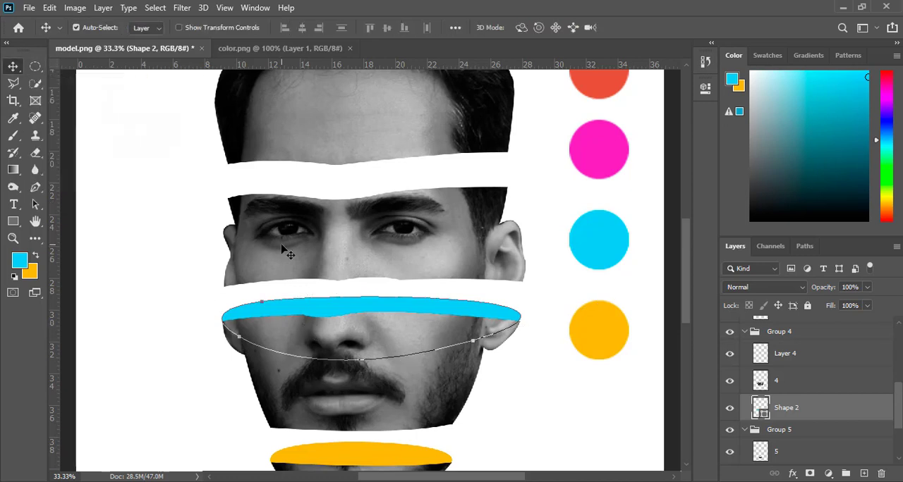
click(179, 276)
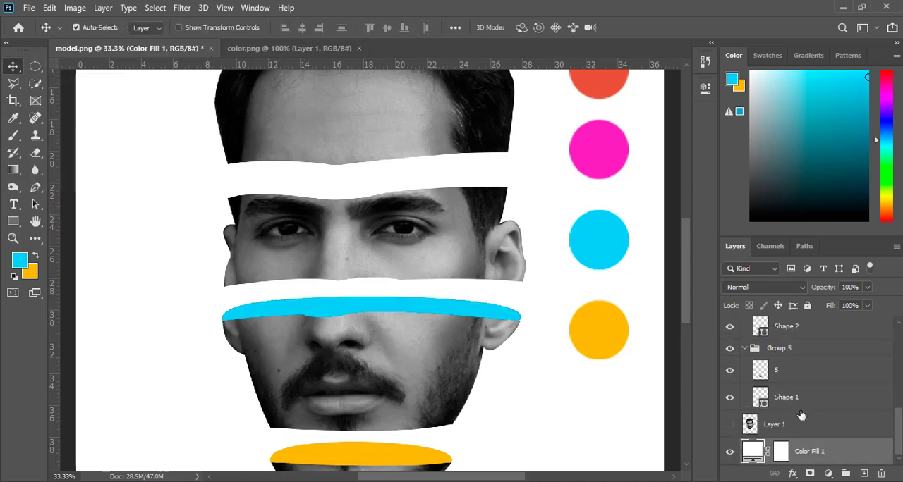
Add a new empty layer directly beneath the eyes slice's layer 3.
click(452, 350)
click(811, 360)
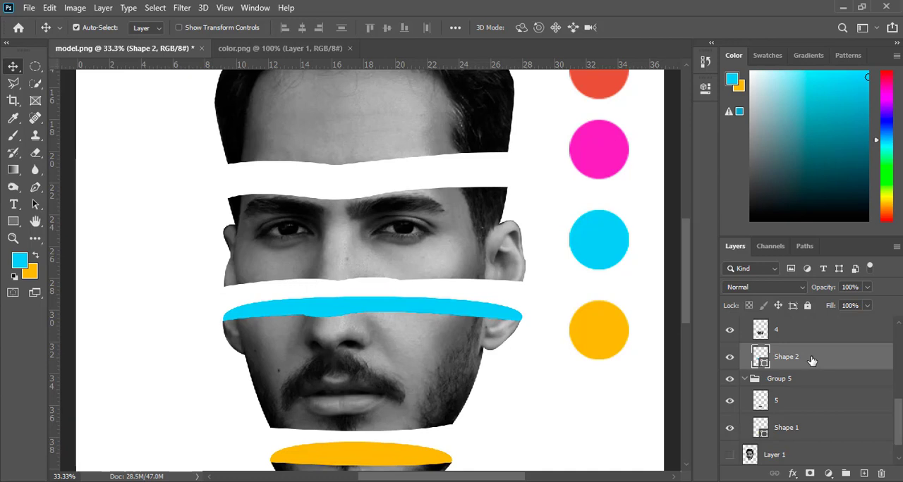
scroll(682, 282, up, 3)
click(434, 321)
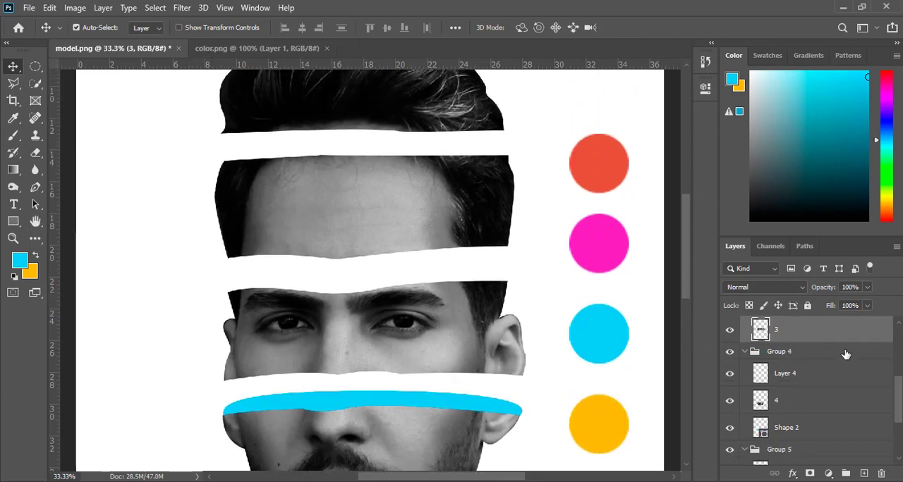
click(864, 474)
drag(783, 329, 800, 361)
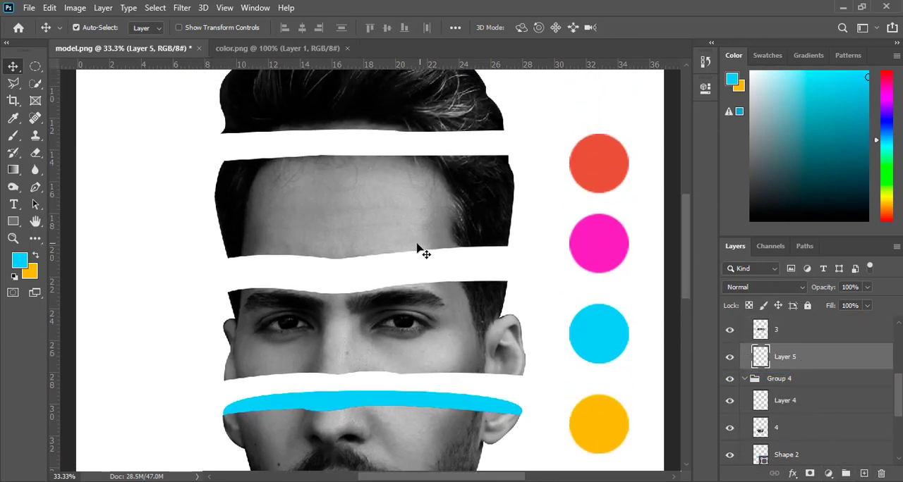
Set the foreground color by sampling the magenta palette circle.
click(20, 261)
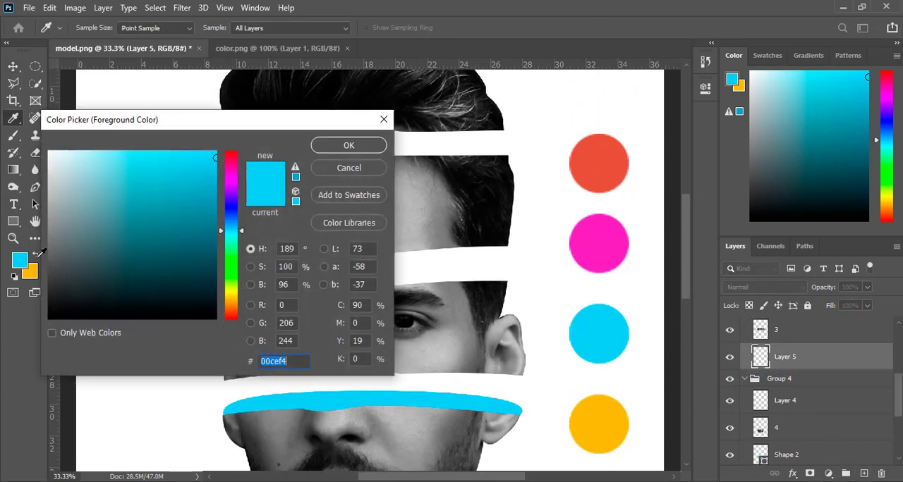
click(605, 237)
click(366, 150)
key(v)
scroll(655, 242, up, 2)
scroll(240, 353, down, 1)
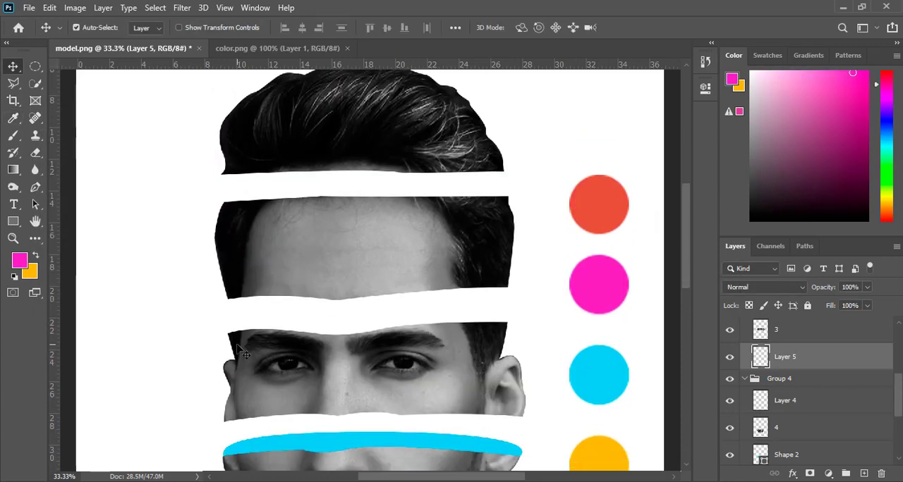
Draw a closed magenta oval about 1269 px wide with the Pen tool behind the eyes slice, spanning its upper edge.
key(p)
click(237, 347)
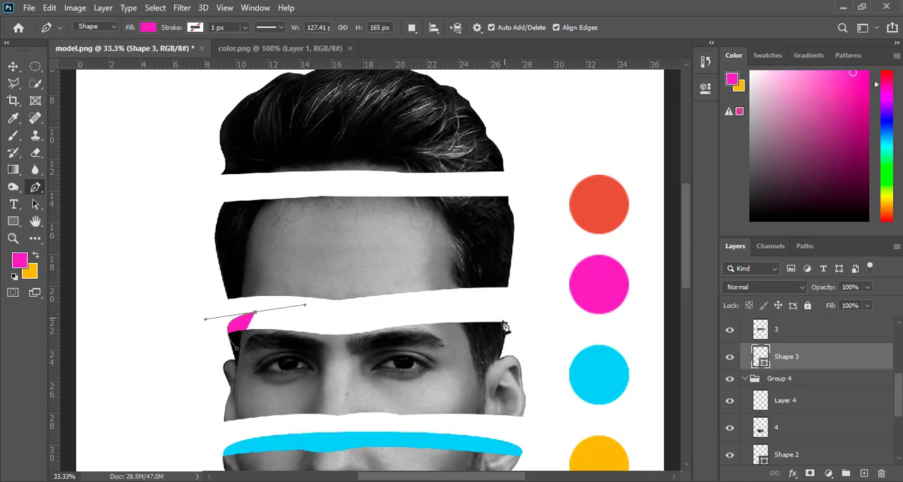
drag(505, 327, 350, 427)
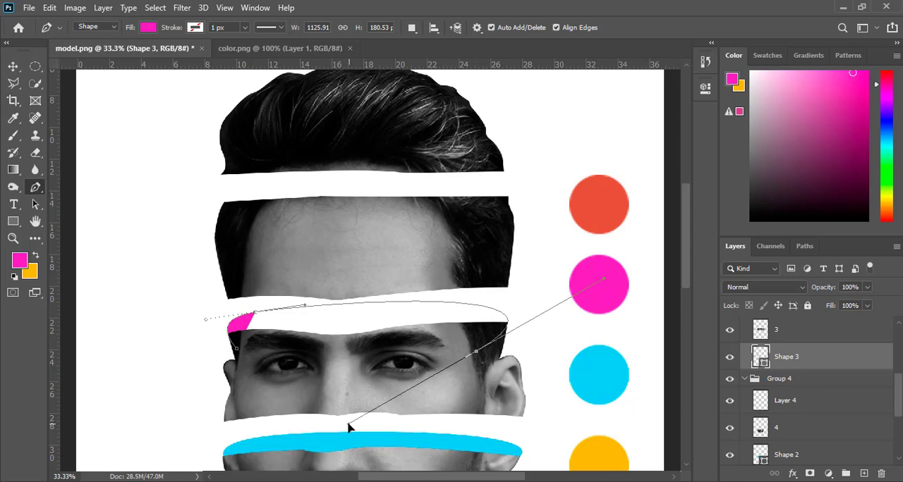
drag(432, 362, 431, 362)
click(237, 351)
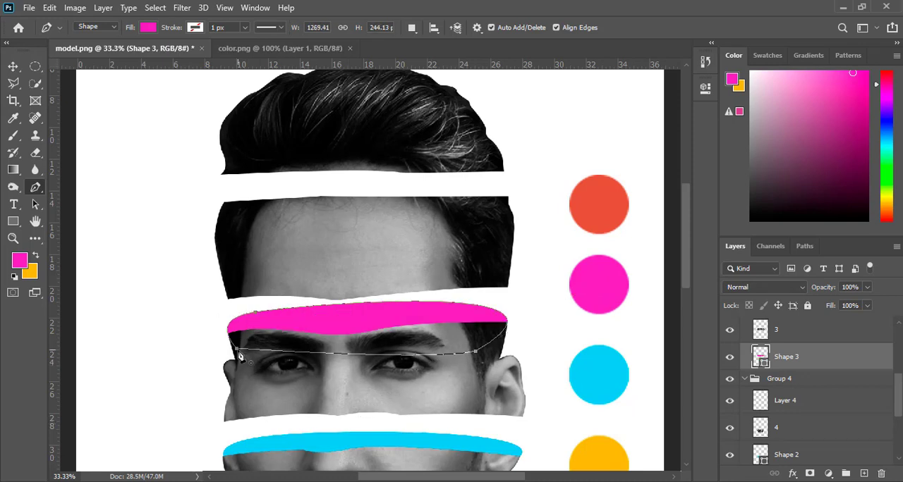
click(13, 66)
Add an empty layer directly beneath the forehead slice's layer 2 and sample the red palette circle as the foreground color.
click(455, 243)
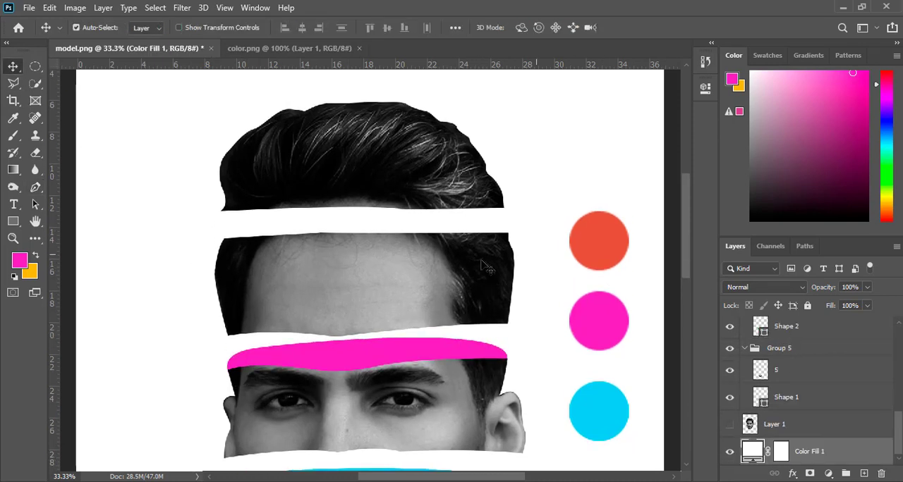
click(863, 473)
drag(818, 329, 819, 362)
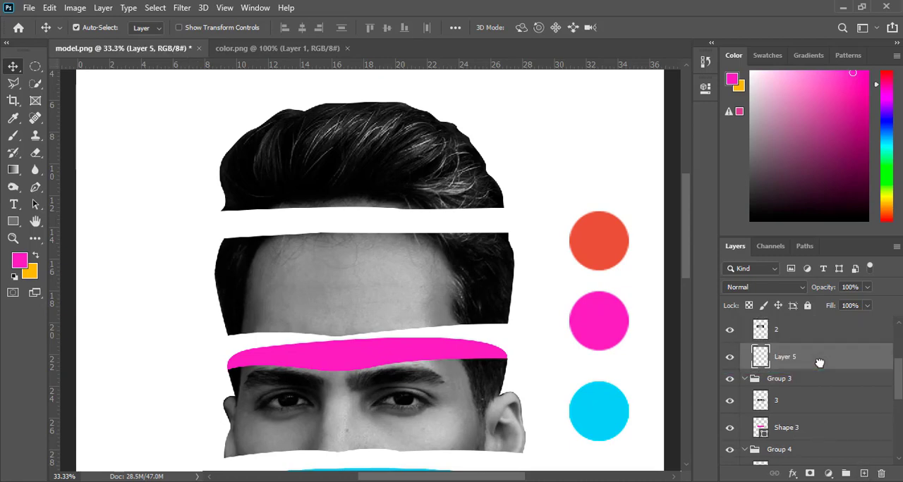
click(18, 267)
click(606, 229)
click(364, 147)
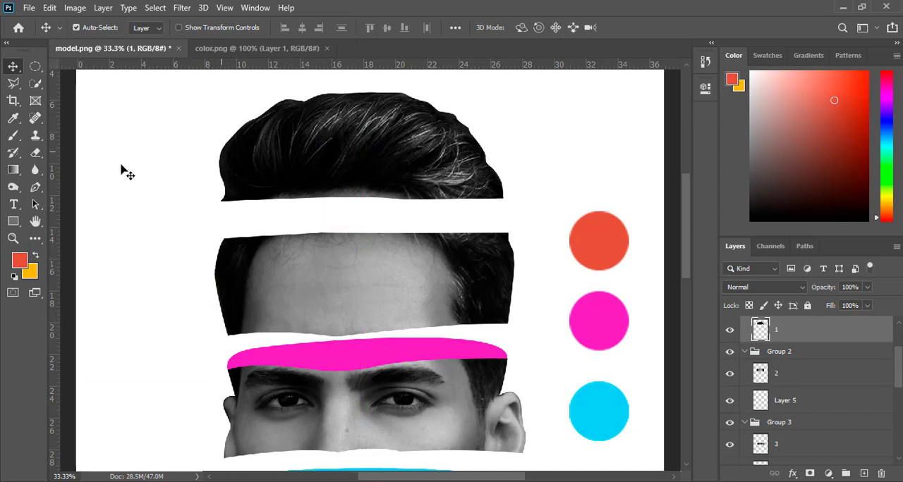
Draw a closed red oval about 1300 px wide with the Pen tool across the forehead slice's upper edge.
key(p)
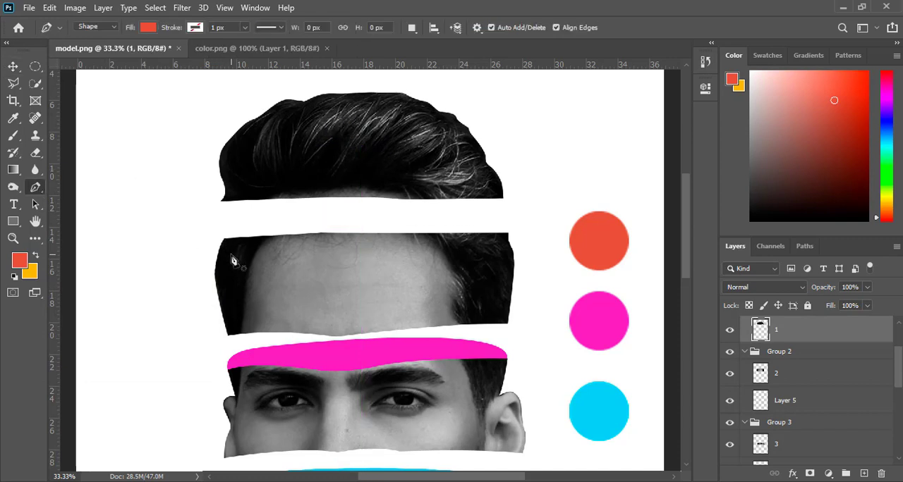
click(229, 253)
drag(235, 225, 275, 226)
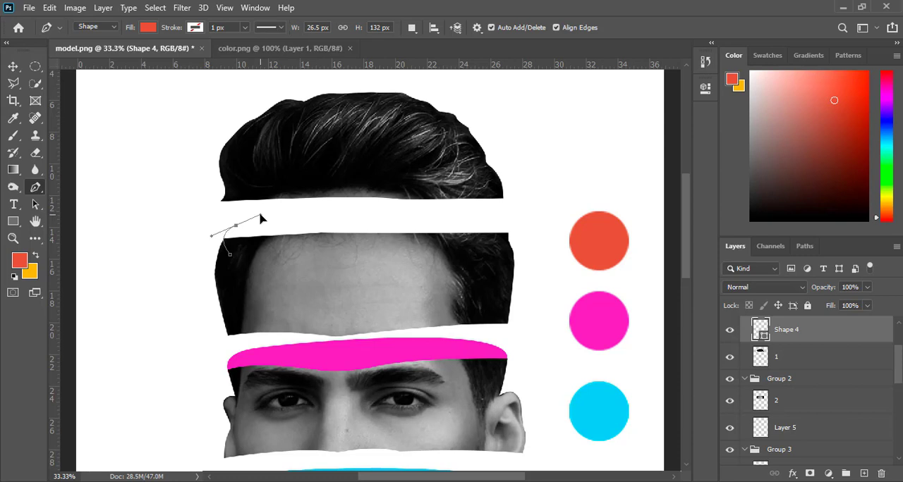
drag(426, 262, 229, 283)
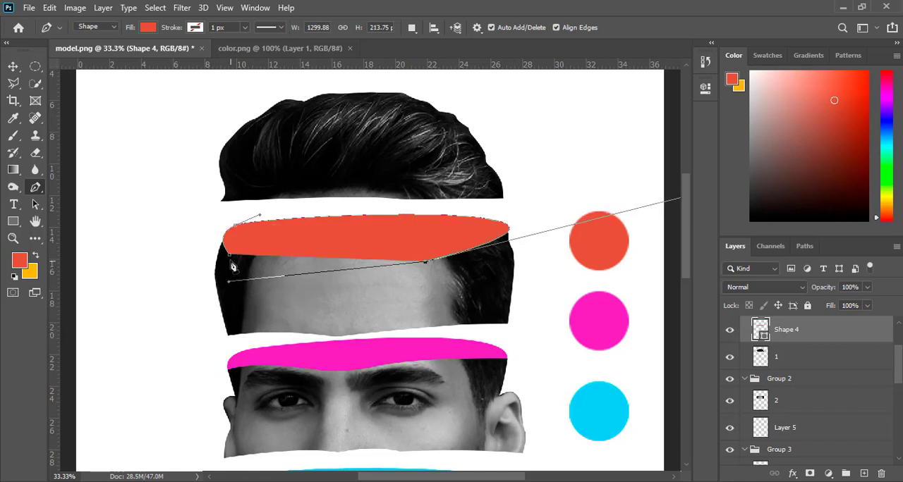
click(232, 261)
click(13, 68)
click(129, 166)
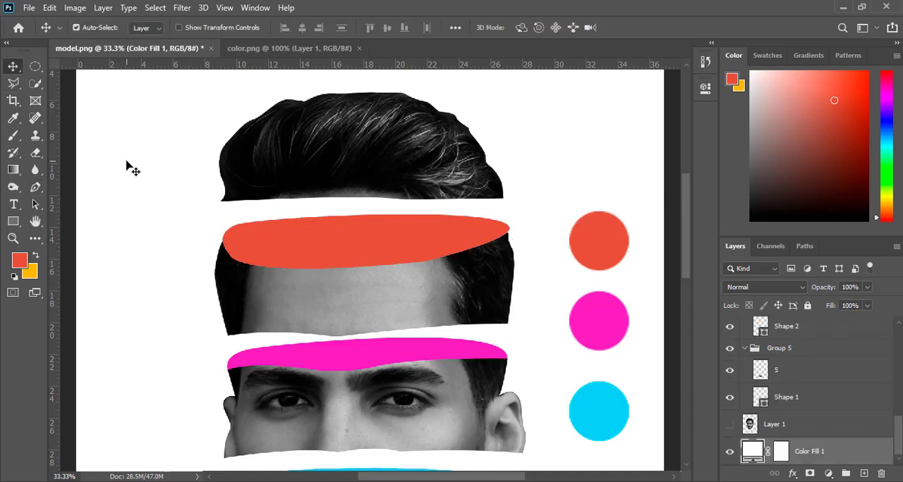
Move the red oval's Shape 4 layer into Group 2 beneath the forehead slice and hide the empty Layer 5.
click(445, 301)
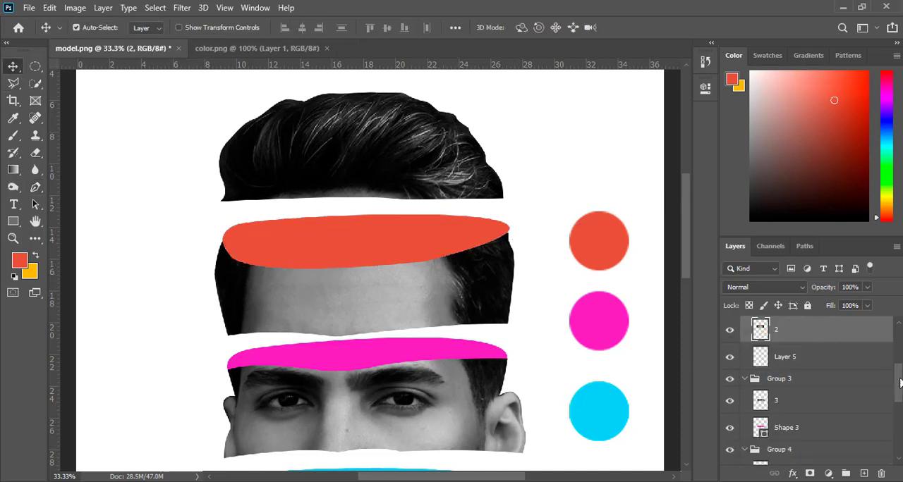
drag(899, 382, 891, 345)
drag(821, 407, 805, 417)
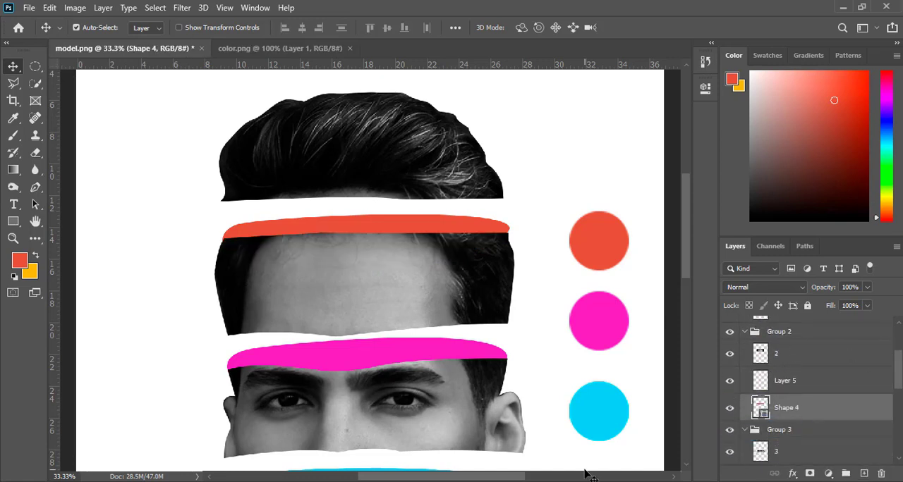
scroll(862, 388, up, 1)
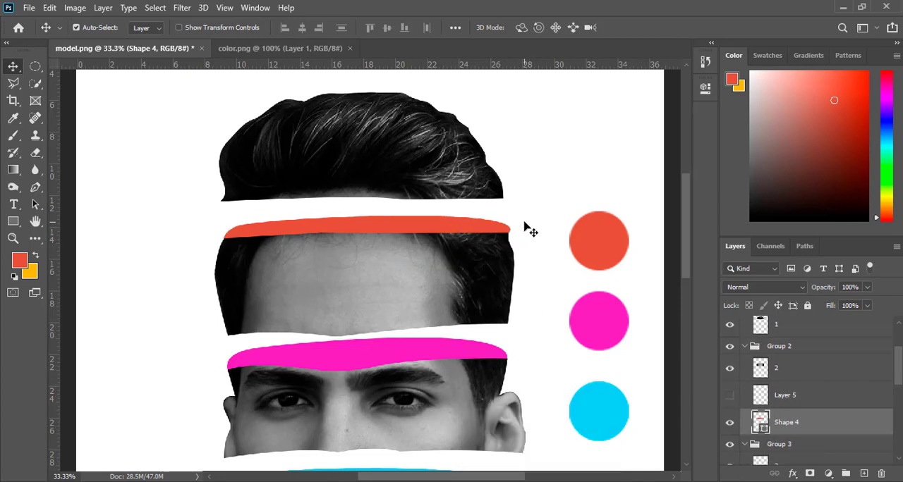
Warp the red oval, pulling its upper-right corner slightly inward to fit the forehead slice's edge.
key(ctrl+t)
click(594, 29)
drag(509, 216, 507, 220)
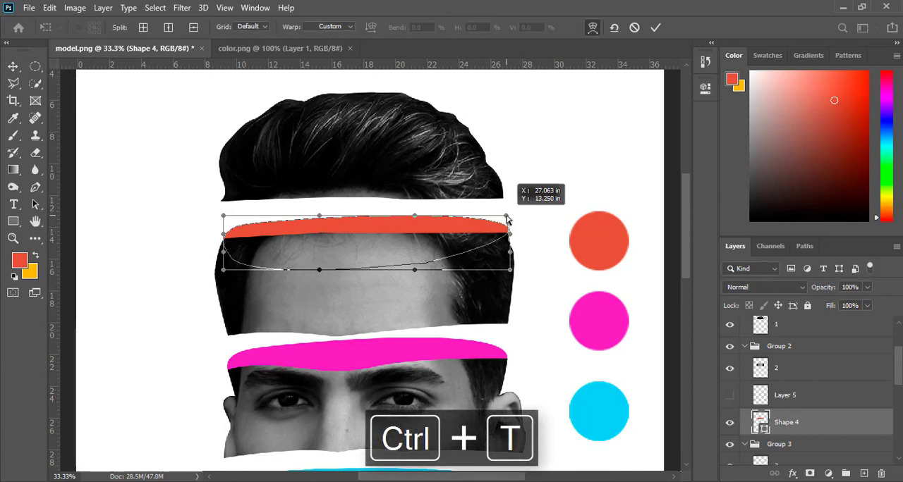
click(655, 27)
Hide Layer 3 containing the color palette circles.
key(ctrl+minus)
key(ctrl+minus)
key(ctrl+minus)
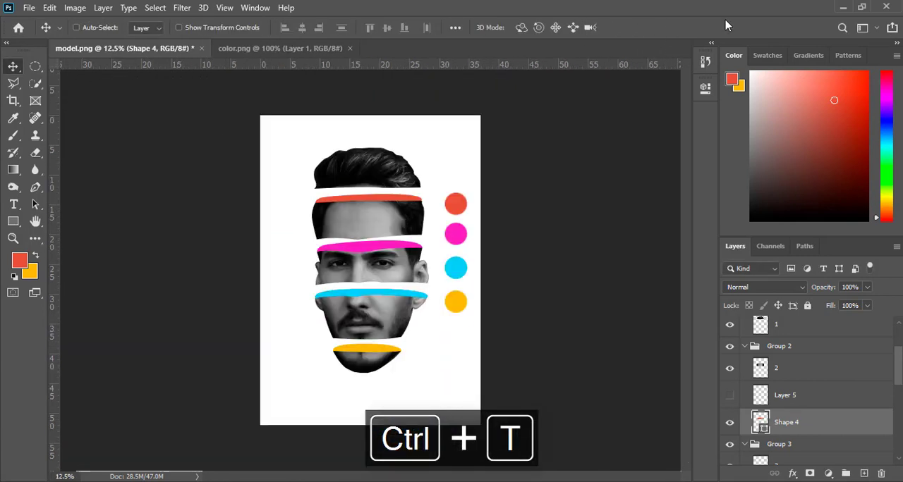
ctrl+click(459, 215)
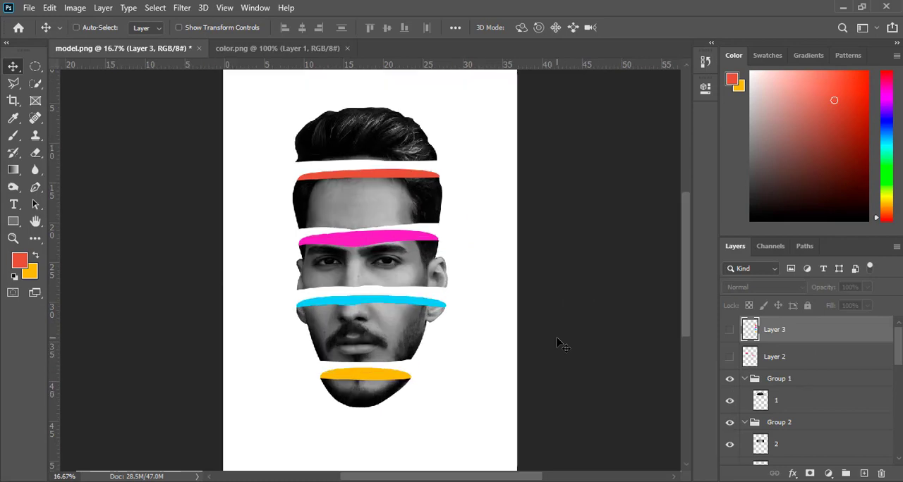
key(ctrl+minus)
key(ctrl+minus)
key(ctrl+plus)
key(ctrl+plus)
Collapse Group 5 and shift the chin slice with its yellow oval left and slightly up.
ctrl+click(339, 414)
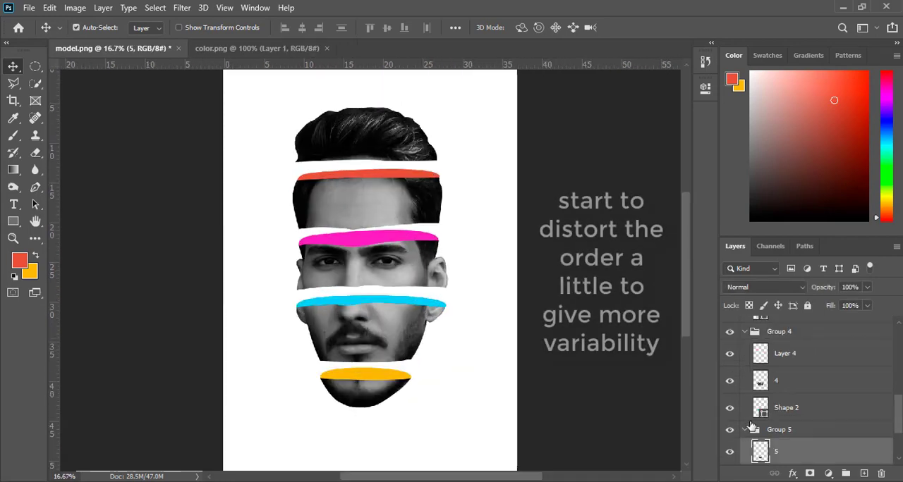
click(744, 430)
click(827, 433)
key(shift+Left)
key(shift+Left)
key(shift+Left)
key(shift+Left)
key(shift+Left)
key(shift+Left)
key(shift+Left)
key(shift+Left)
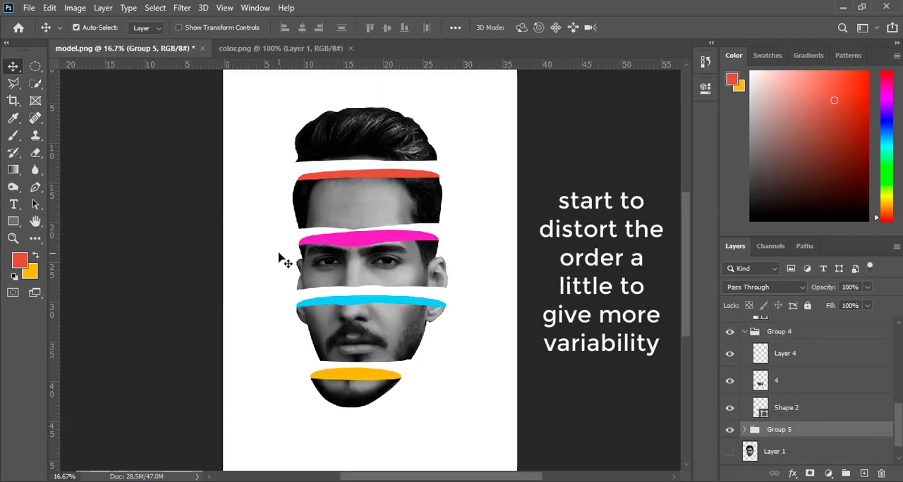
key(shift+Up)
key(shift+Up)
key(shift+Up)
Collapse Group 4 and shift the mouth slice with its cyan oval slightly right and down.
click(337, 285)
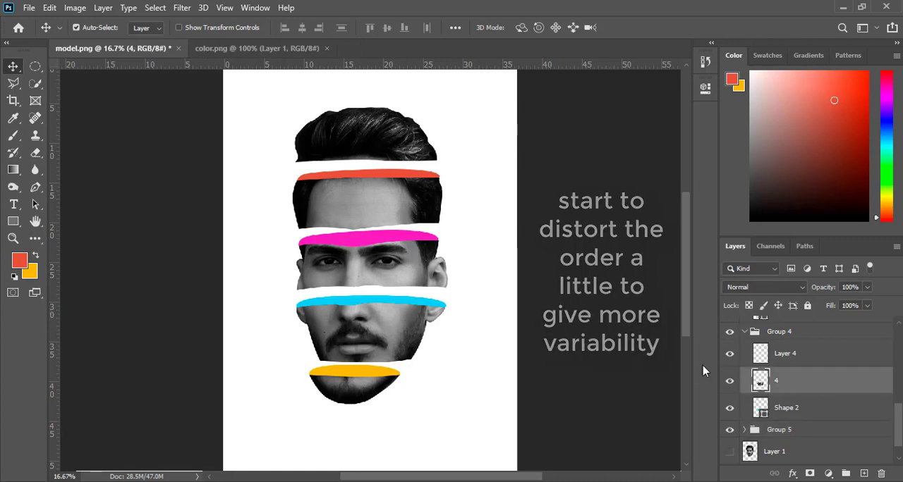
scroll(900, 413, up, 1)
click(745, 355)
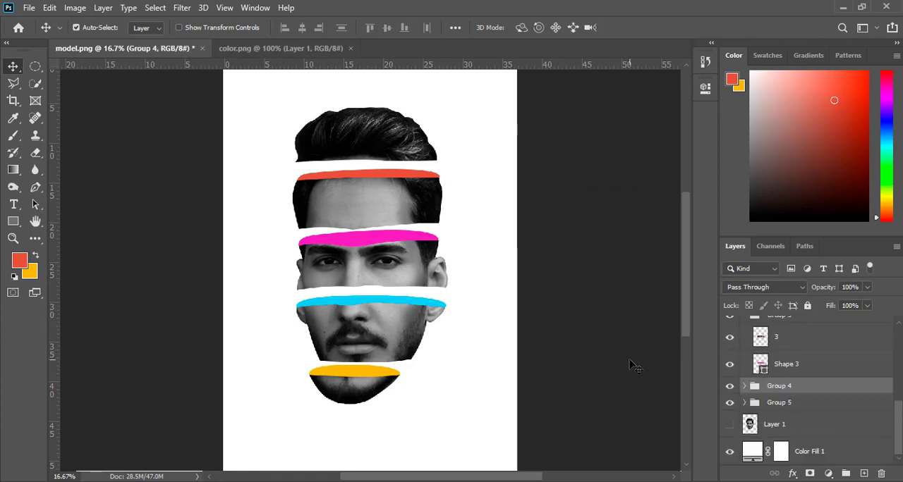
key(shift+Right)
key(shift+Right)
key(shift+Right)
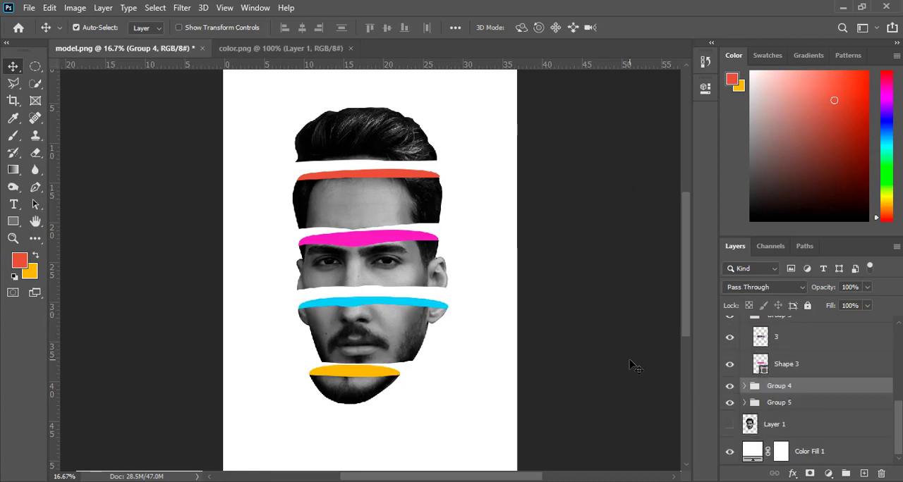
Collapse Group 3 and shift the eyes slice with its magenta oval left and slightly down.
click(855, 344)
scroll(900, 402, up, 2)
click(744, 360)
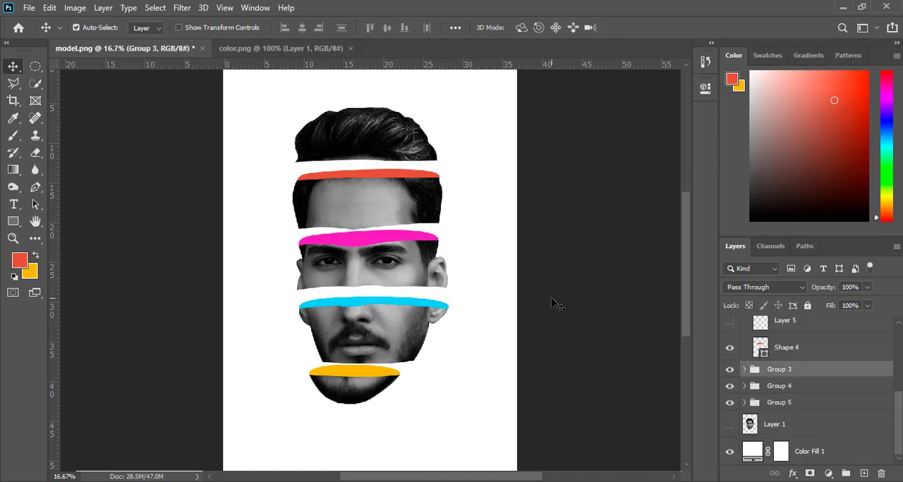
key(shift+Left)
key(shift+Left)
key(shift+Left)
key(shift+Left)
key(shift+Left)
key(shift+Left)
key(shift+Left)
key(shift+Left)
key(shift+Left)
key(shift+Left)
key(shift+Left)
key(shift+Left)
key(shift+Left)
key(shift+Left)
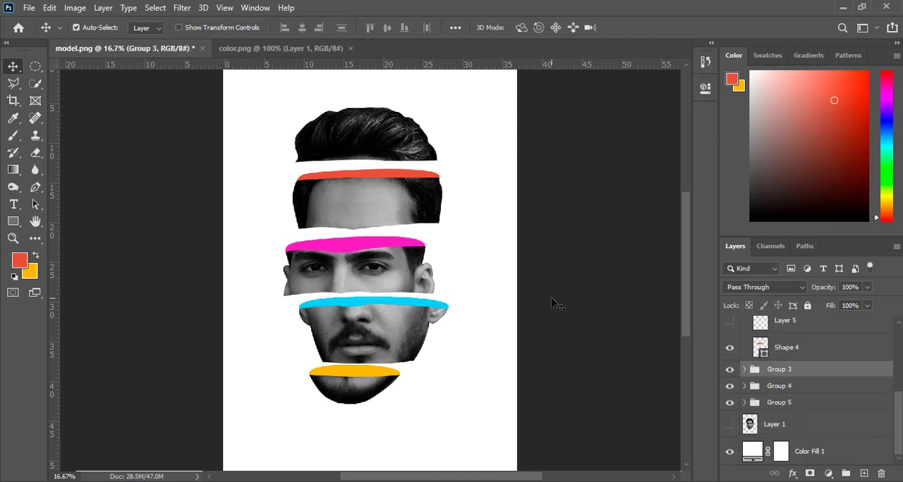
Rotate the eyes slice group slightly counterclockwise so its right side rises.
key(ctrl+t)
mouse_move(487, 236)
mouse_down()
mouse_move(479, 218)
mouse_move(483, 225)
mouse_up()
click(655, 29)
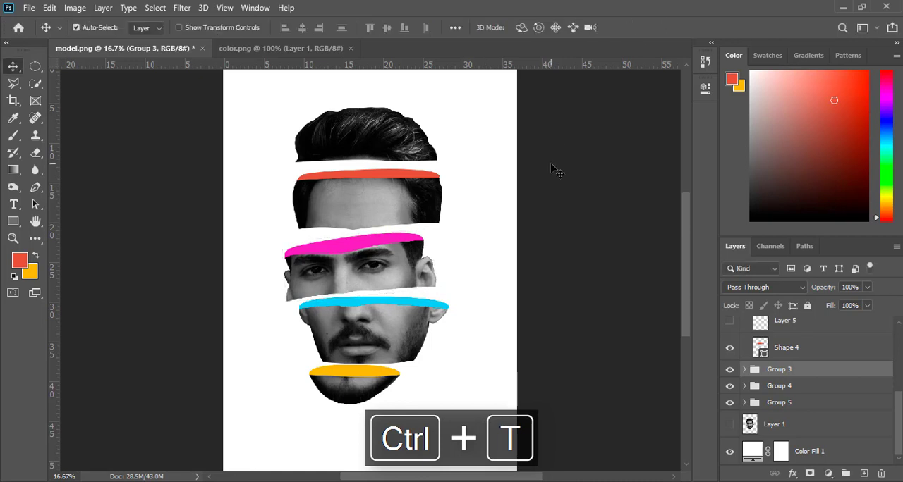
Collapse Group 2 and shift the forehead slice with its red oval slightly right.
click(402, 200)
drag(898, 390, 898, 370)
click(745, 356)
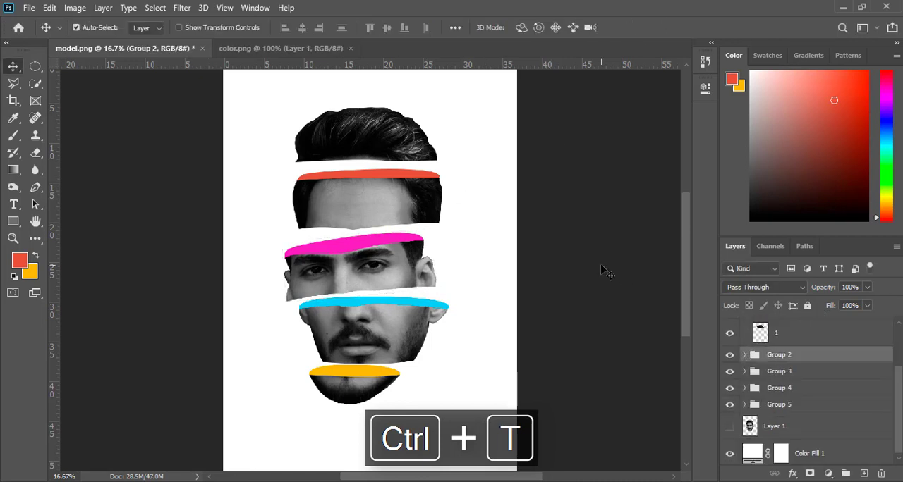
key(shift+Right)
key(shift+Right)
key(shift+Right)
Rotate the forehead slice group about 6° clockwise.
key(ctrl+t)
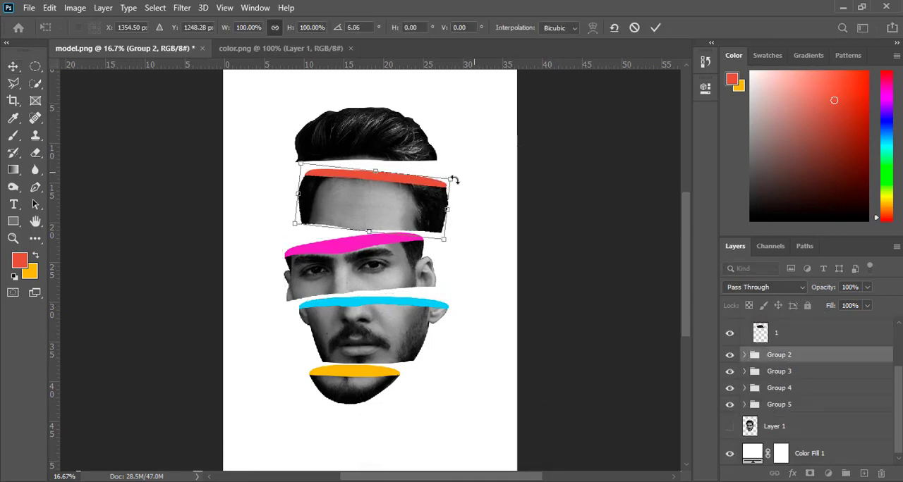
drag(453, 177, 401, 212)
click(656, 28)
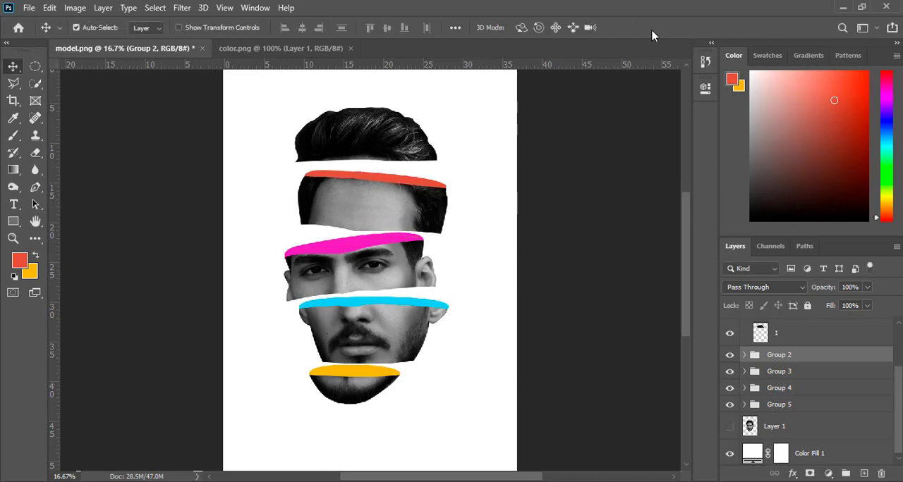
Rotate the hair slice about 10° counterclockwise and collapse Group 1.
click(377, 132)
key(ctrl+t)
drag(451, 98, 456, 87)
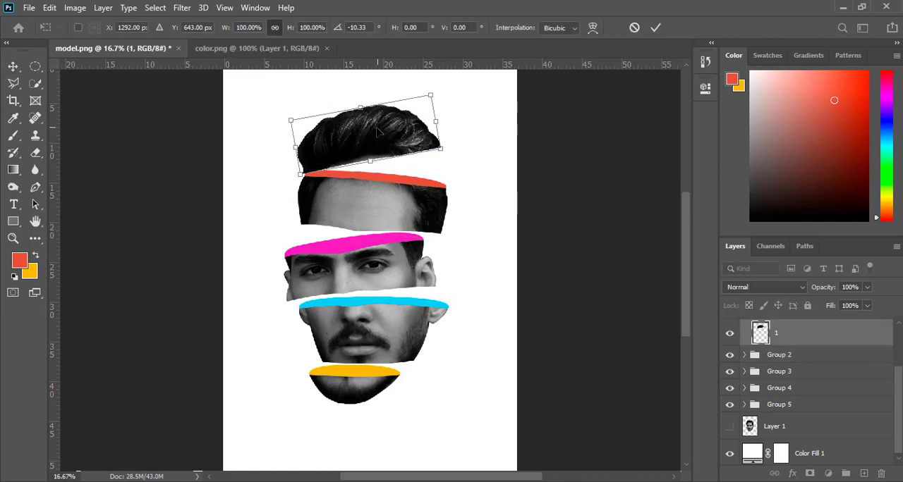
click(658, 28)
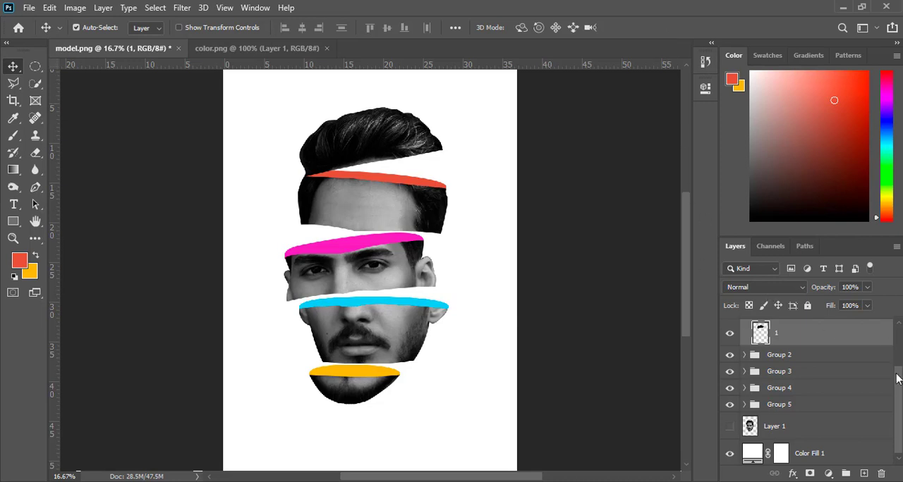
mouse_move(899, 411)
mouse_down()
mouse_move(898, 393)
mouse_move(899, 413)
mouse_up()
click(744, 341)
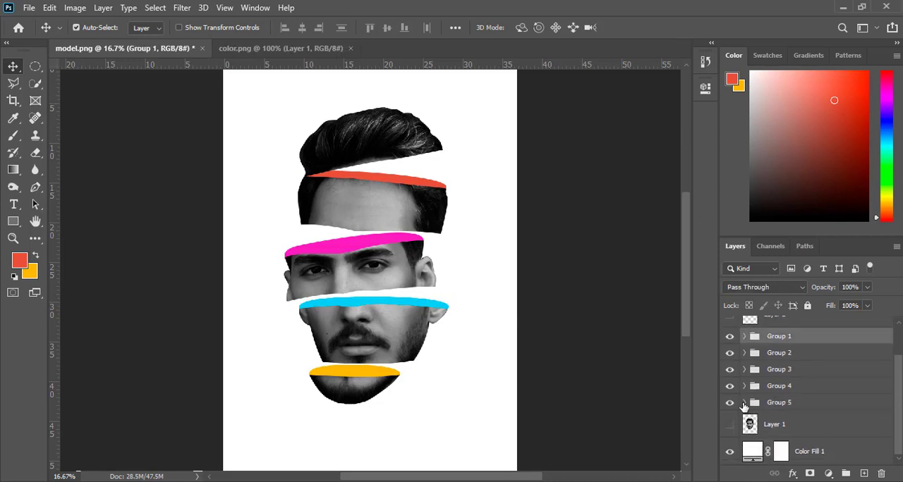
Add a new layer directly above the yellow oval shape in Group 5 and clip it to that shape.
click(745, 404)
click(811, 427)
click(819, 457)
scroll(811, 424, down, 1)
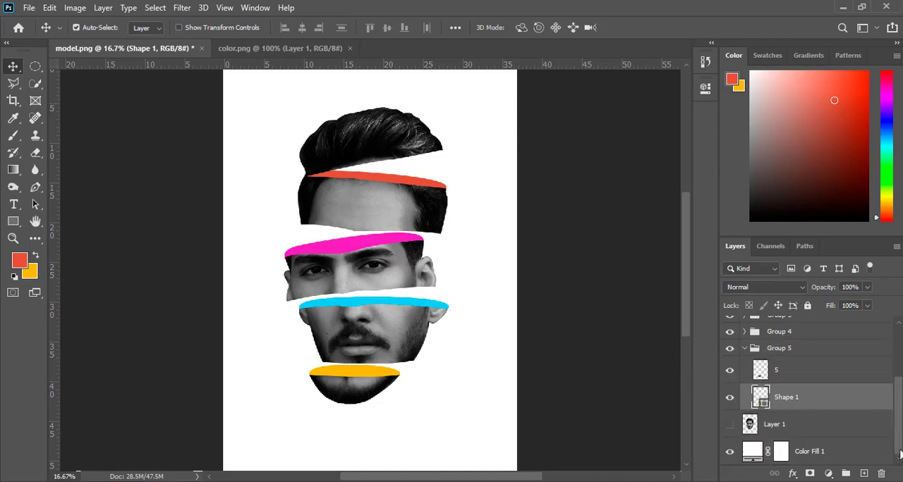
click(731, 399)
click(731, 399)
click(864, 474)
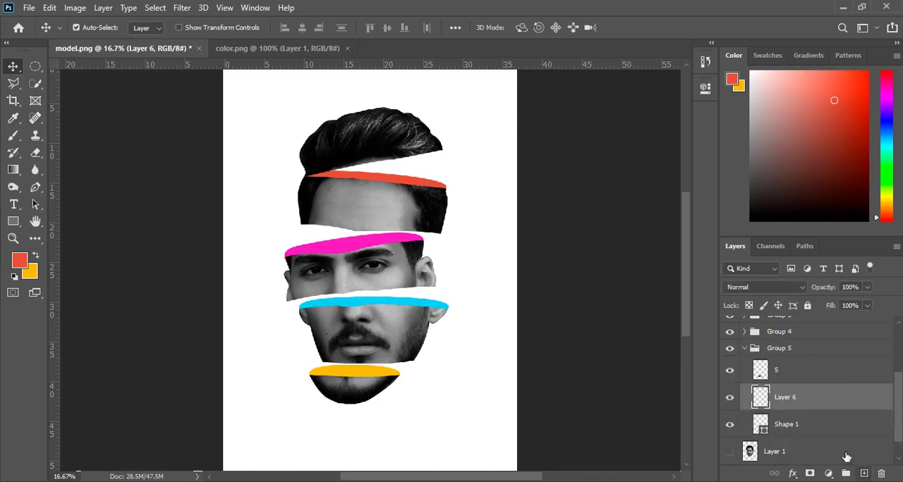
right_click(762, 401)
click(677, 282)
Set the foreground color to black and choose a soft round brush at size 600.
click(19, 260)
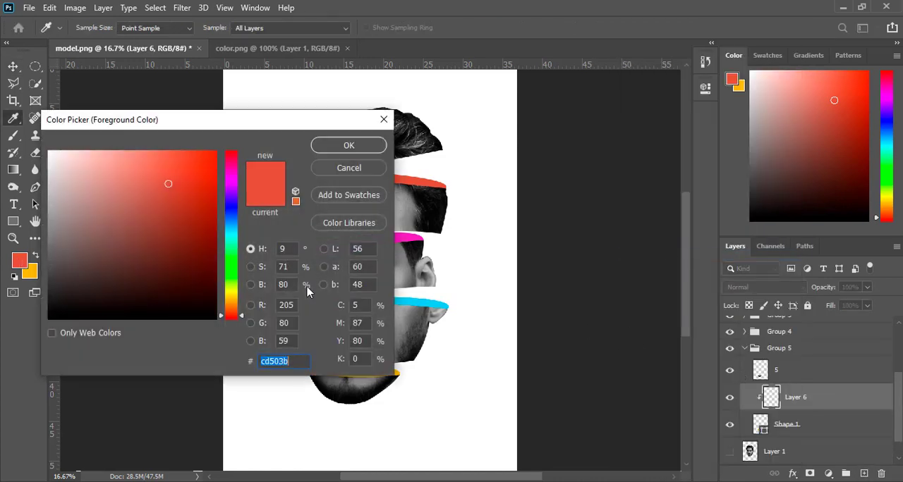
click(55, 311)
click(349, 146)
key(b)
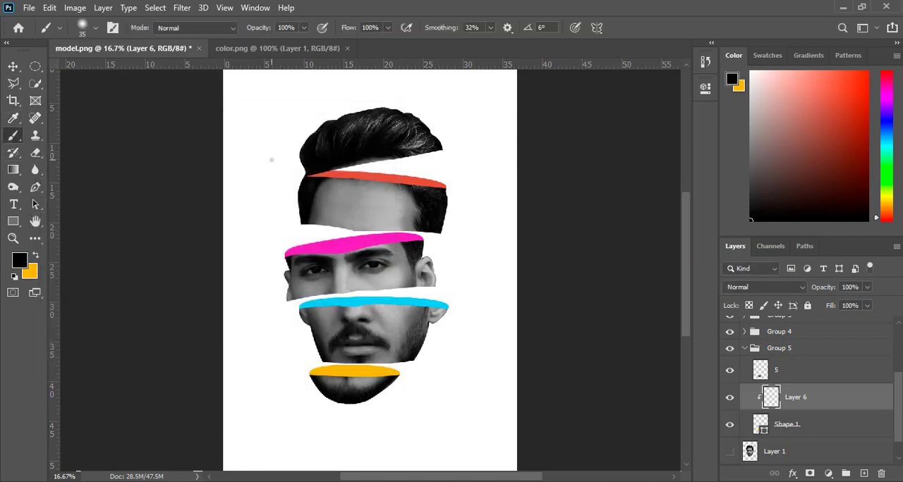
click(97, 28)
click(147, 335)
Shade the upper part of the yellow oval with the soft black brush and collapse Group 5.
key(ctrl+plus)
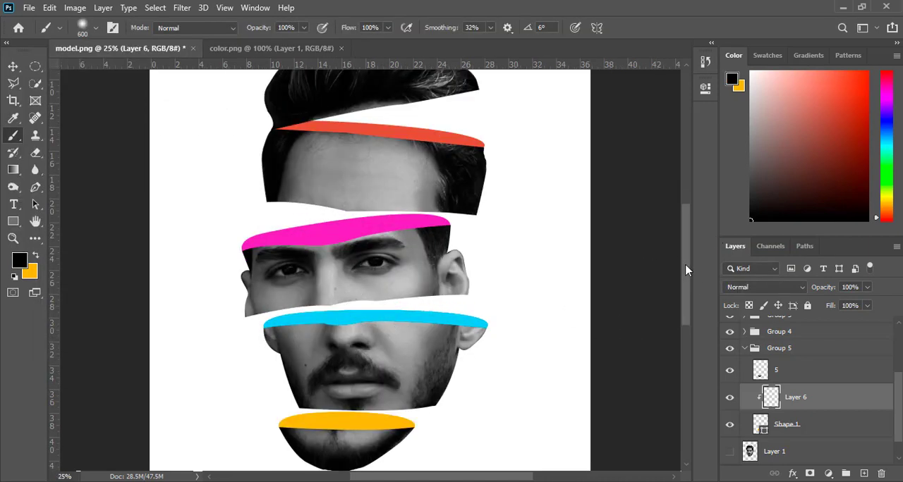
scroll(333, 329, down, 2)
mouse_move(333, 330)
mouse_down()
mouse_move(282, 332)
mouse_move(413, 373)
mouse_move(614, 275)
mouse_up()
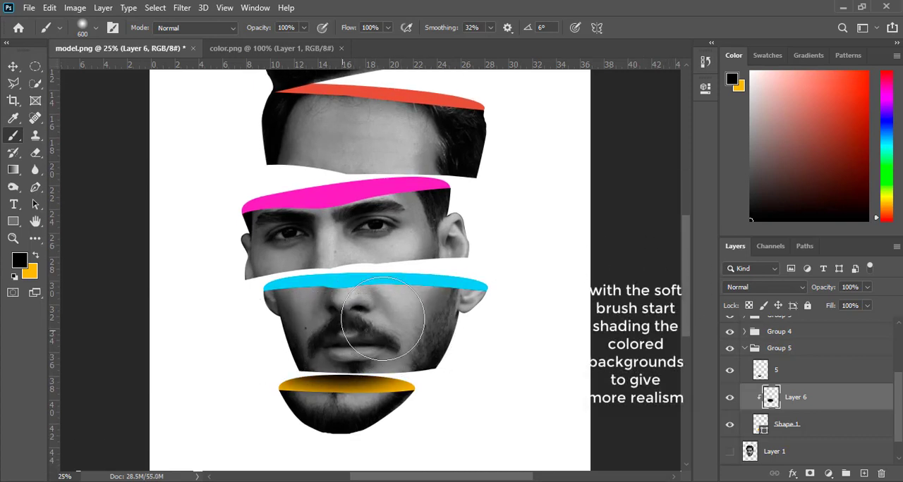
drag(686, 254, 686, 245)
drag(897, 381, 897, 374)
click(744, 361)
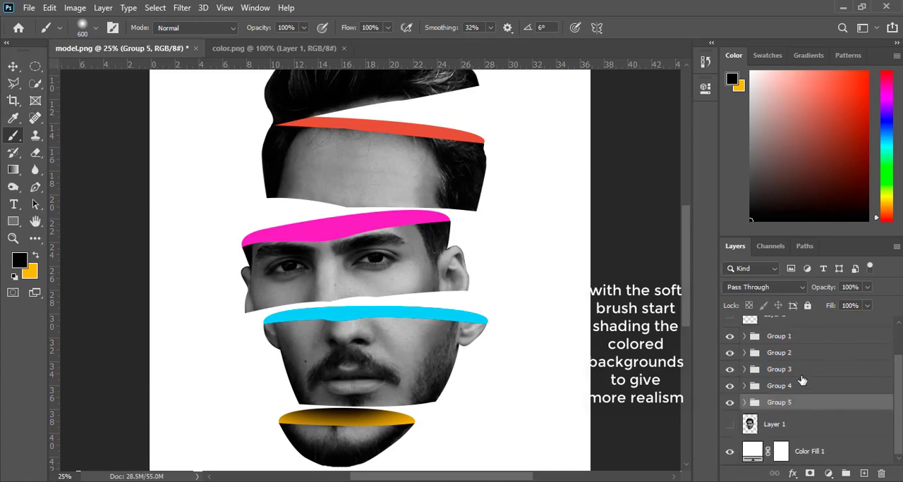
Clip a new layer to the blue oval in Group 4, shade the oval's upper part in black, and collapse the group.
click(791, 387)
click(744, 386)
drag(787, 408, 790, 428)
right_click(790, 427)
click(668, 257)
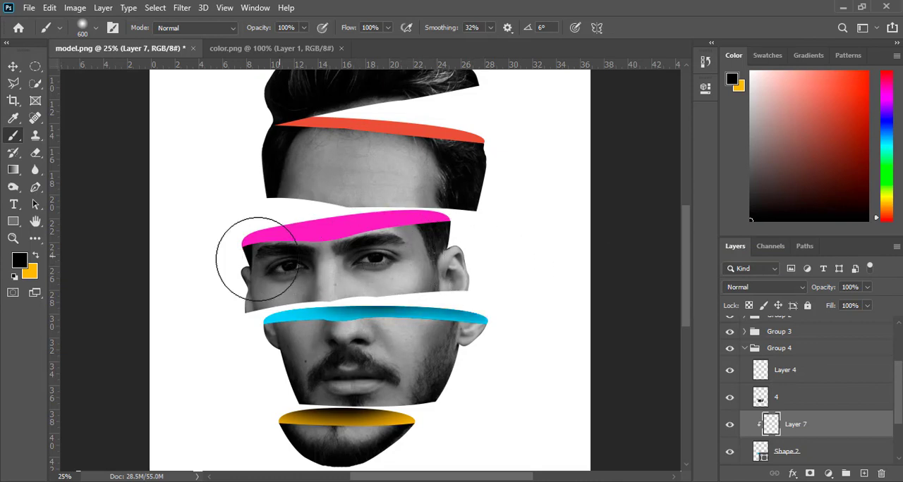
mouse_move(213, 268)
mouse_down()
mouse_move(465, 270)
mouse_move(514, 255)
mouse_up()
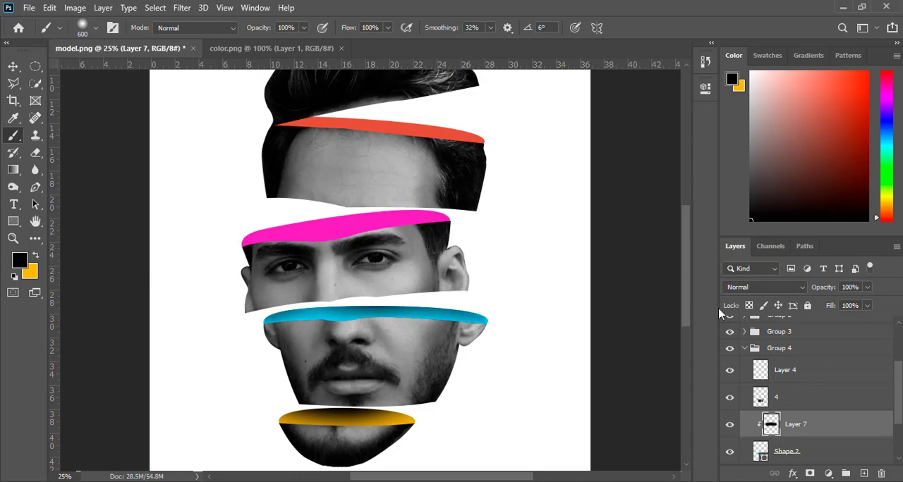
click(745, 349)
Clip a new layer to the pink oval in Group 3, shade the oval's upper edge in black, and collapse the group.
scroll(749, 360, up, 1)
click(745, 380)
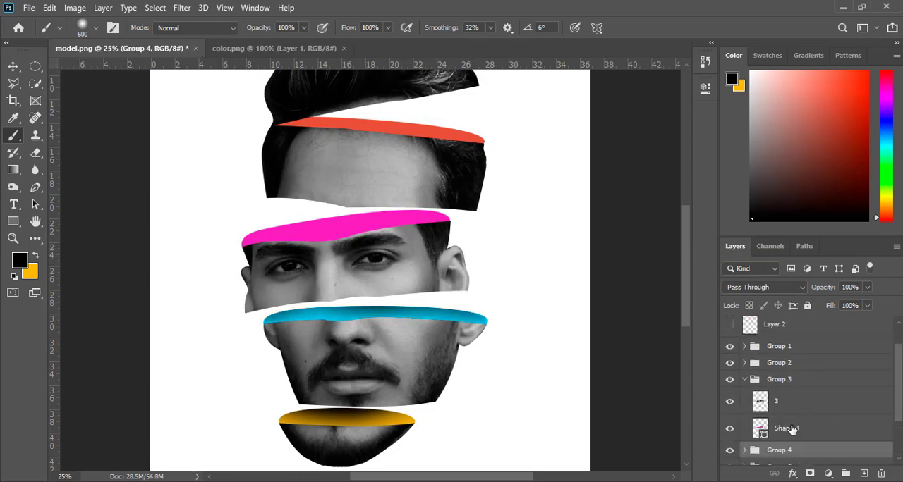
click(864, 474)
right_click(789, 429)
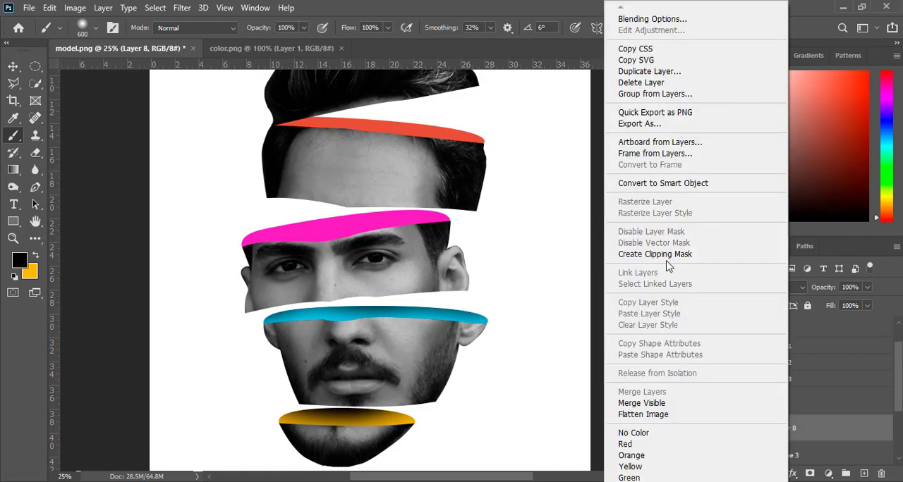
click(669, 262)
scroll(896, 395, up, 1)
mouse_move(378, 171)
mouse_down()
mouse_move(221, 197)
mouse_move(332, 166)
mouse_move(420, 161)
mouse_move(458, 179)
mouse_up()
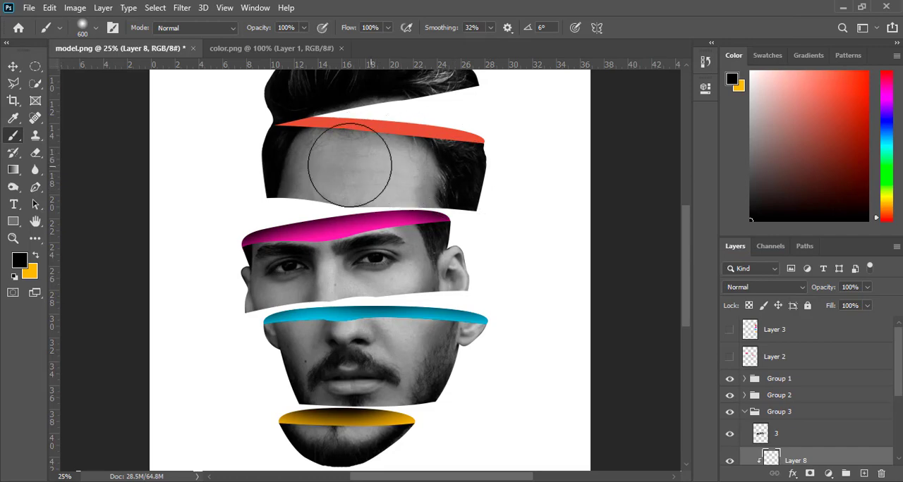
drag(685, 244, 685, 226)
click(744, 412)
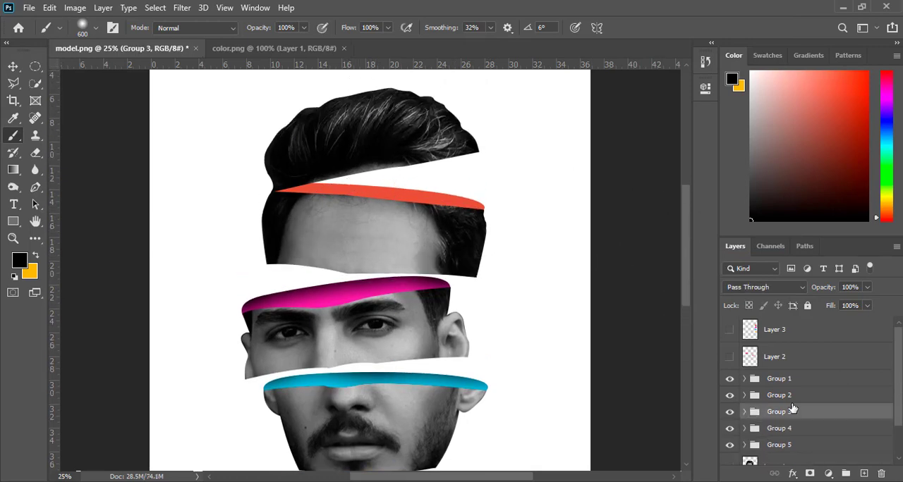
Add a new layer above the red oval shape in Group 2 and clip it to that shape.
click(744, 395)
scroll(816, 429, down, 2)
click(816, 430)
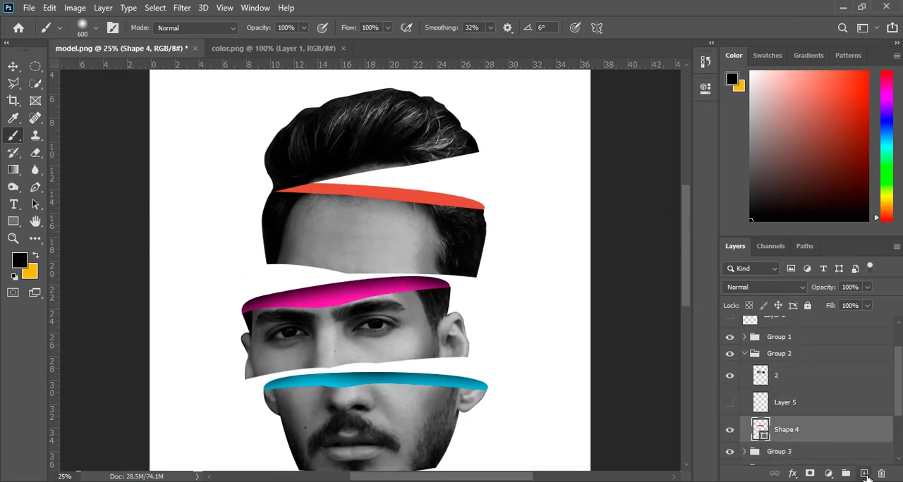
click(864, 474)
right_click(811, 430)
click(678, 253)
Shade the upper part of the red oval behind the forehead slice with the soft black brush.
mouse_move(353, 143)
mouse_down()
mouse_move(518, 160)
mouse_move(303, 121)
mouse_up()
mouse_move(391, 127)
mouse_down()
mouse_move(459, 149)
mouse_move(252, 126)
mouse_up()
key(ctrl+minus)
key(ctrl+minus)
key(ctrl+plus)
key(ctrl+plus)
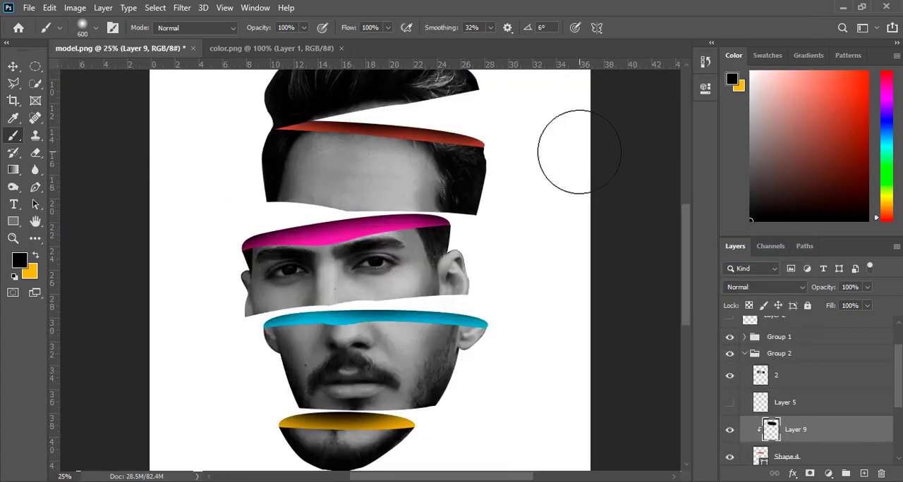
key(ctrl+minus)
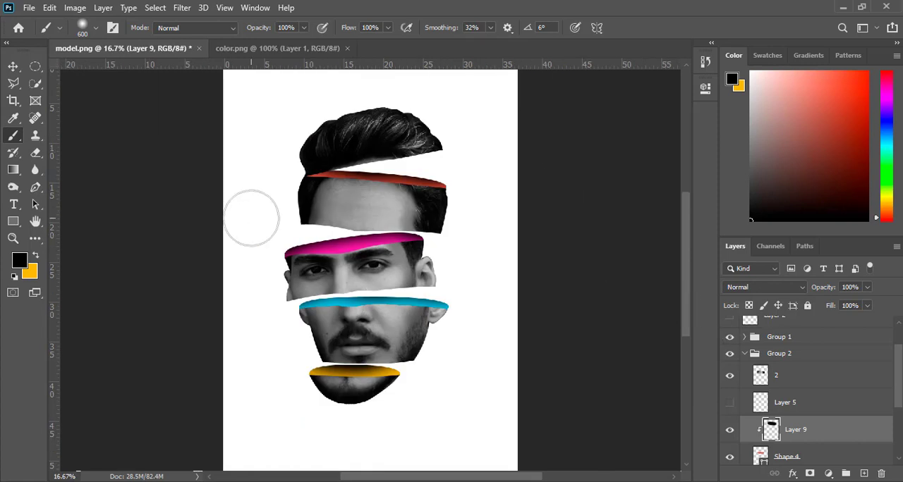
Collapse Group 3 and nudge the eyes slice with its pink oval slightly up and to the right.
key(v)
click(505, 292)
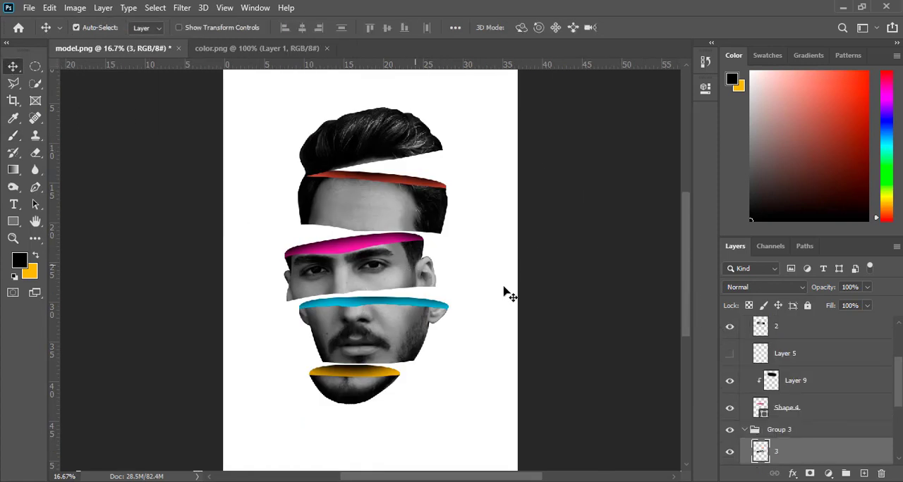
click(746, 430)
key(shift+Up)
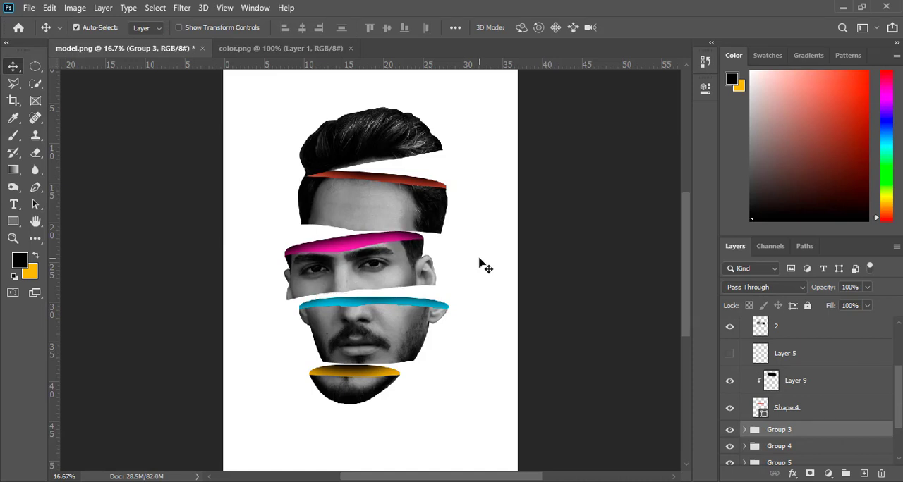
key(shift+Right)
key(shift+Right)
key(shift+Right)
key(shift+Right)
key(shift+Left)
key(shift+Left)
Collapse Group 4 and nudge the mouth slice with its blue oval slightly up and to the right.
click(402, 319)
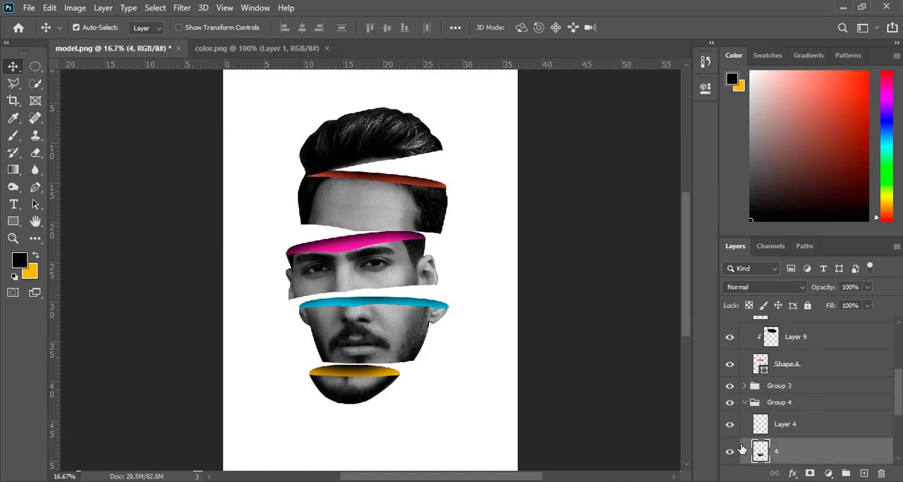
click(744, 403)
key(shift+Up)
key(shift+Up)
key(shift+Up)
key(shift+Right)
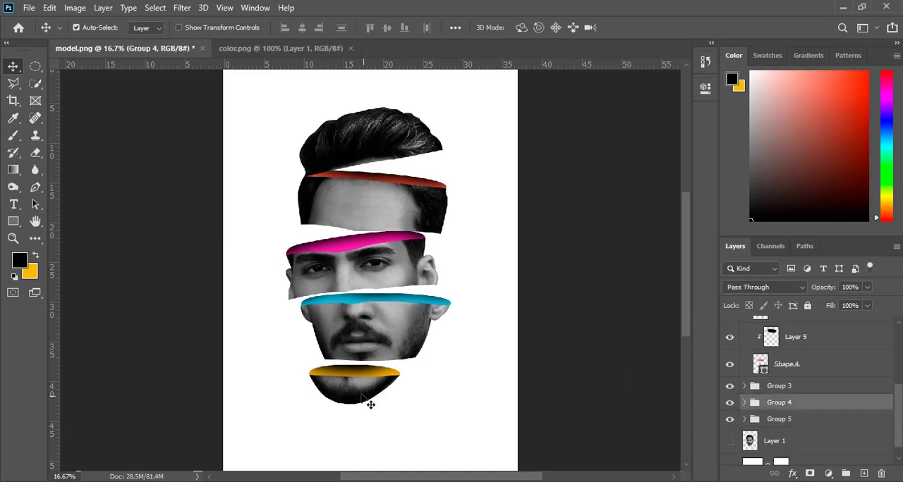
Collapse Group 5 and nudge the chin slice with its yellow oval up and slightly to the right.
click(370, 405)
click(744, 420)
key(shift+Up)
key(shift+Up)
key(shift+Up)
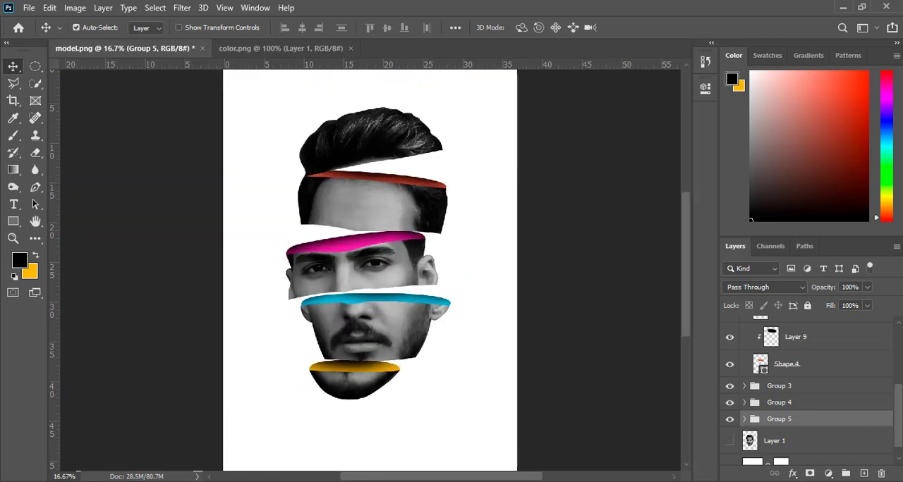
ctrl+click(358, 390)
click(744, 420)
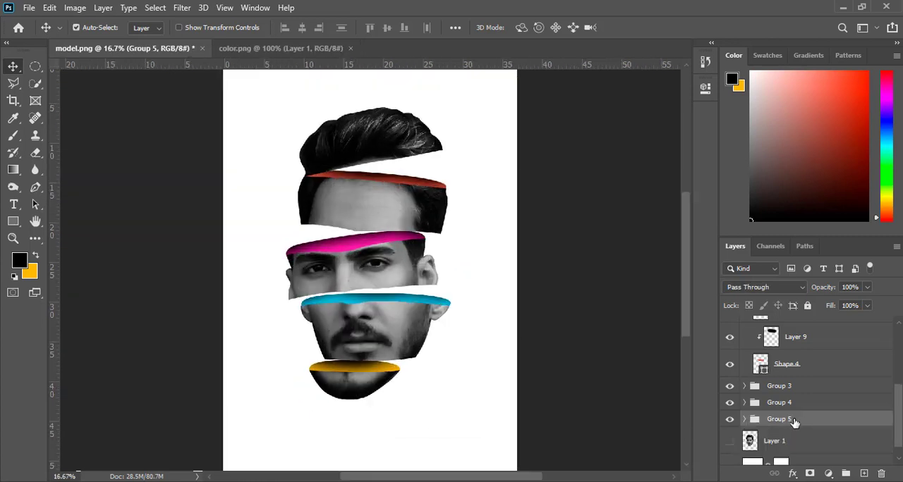
key(shift+Right)
key(shift+Right)
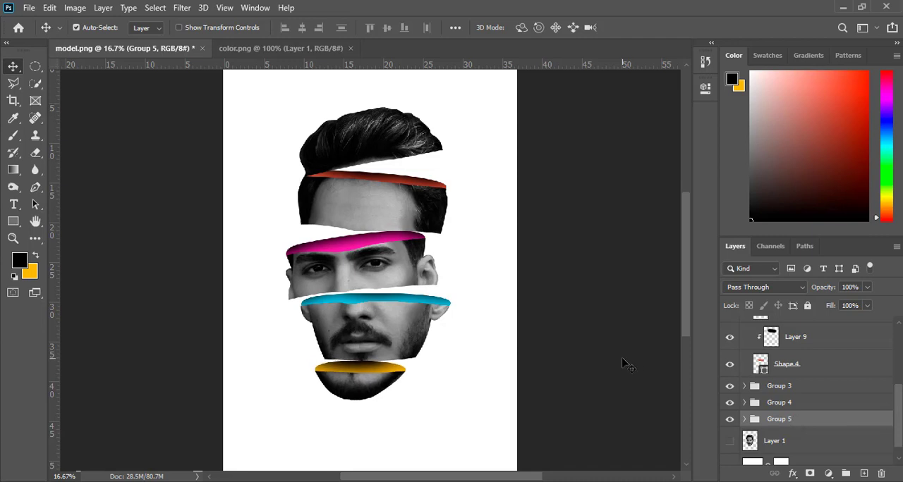
Add a gradient fill layer just above Layer 1 using the black-to-white preset from the Básicos folder.
key(ctrl+minus)
scroll(826, 433, down, 1)
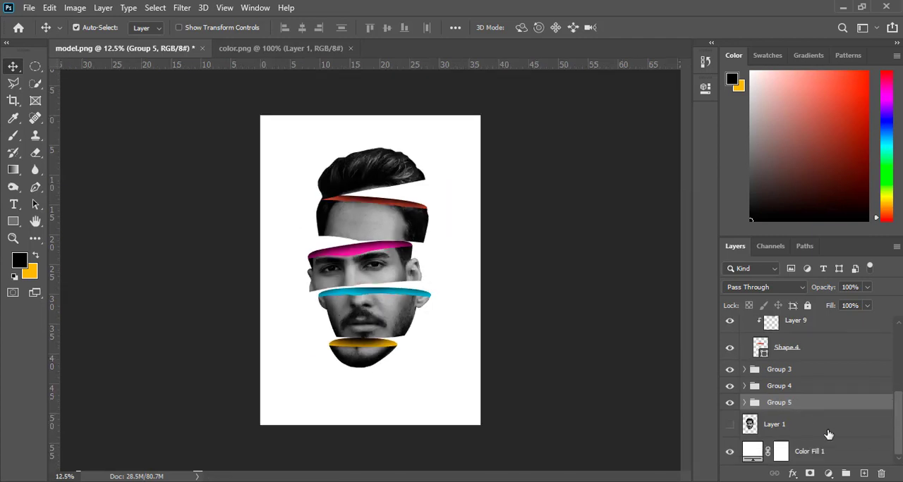
click(812, 430)
click(828, 473)
click(818, 257)
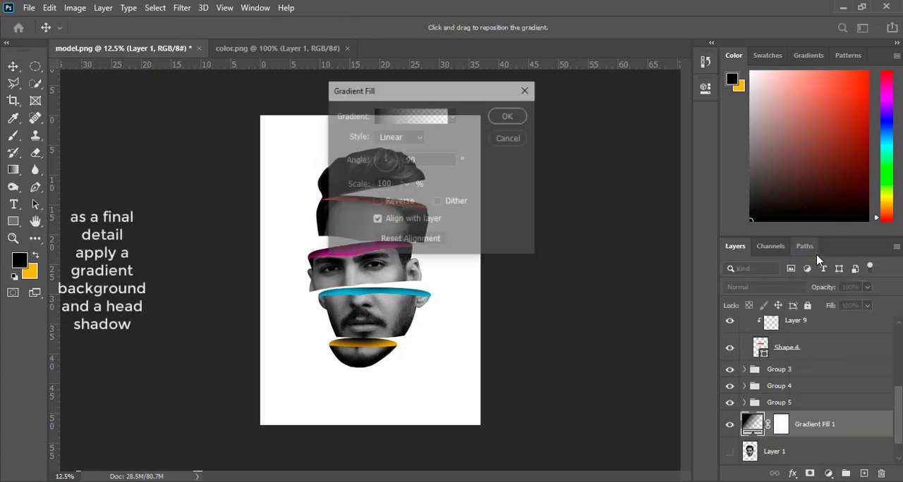
click(411, 116)
click(311, 76)
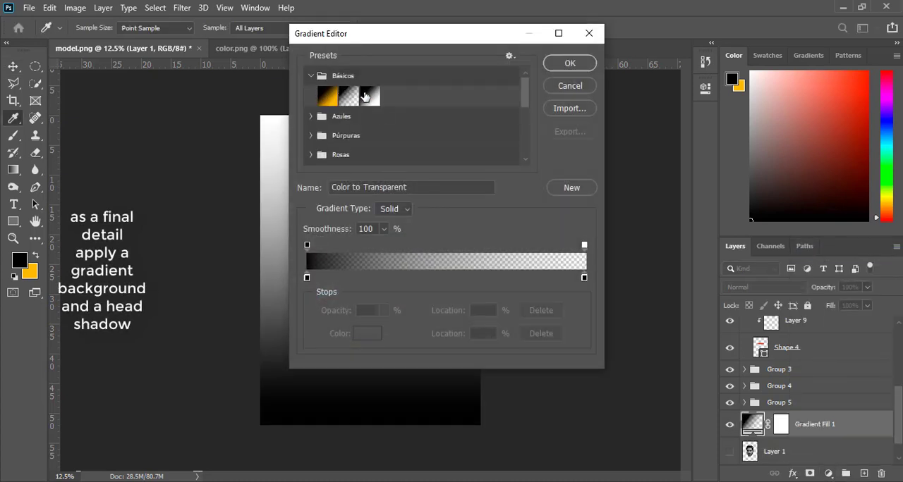
click(364, 97)
click(568, 65)
Make the gradient fill radial and reversed with a scale of 155%, and apply it.
click(399, 137)
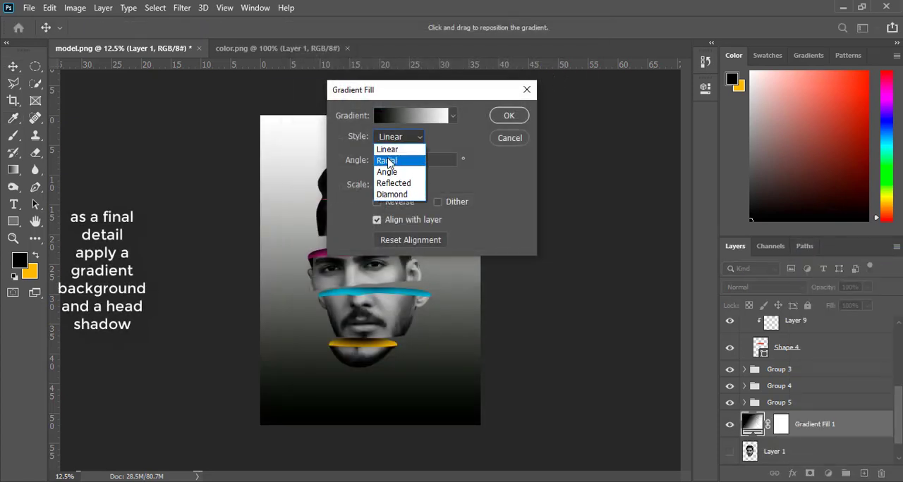
click(384, 162)
click(377, 202)
click(377, 201)
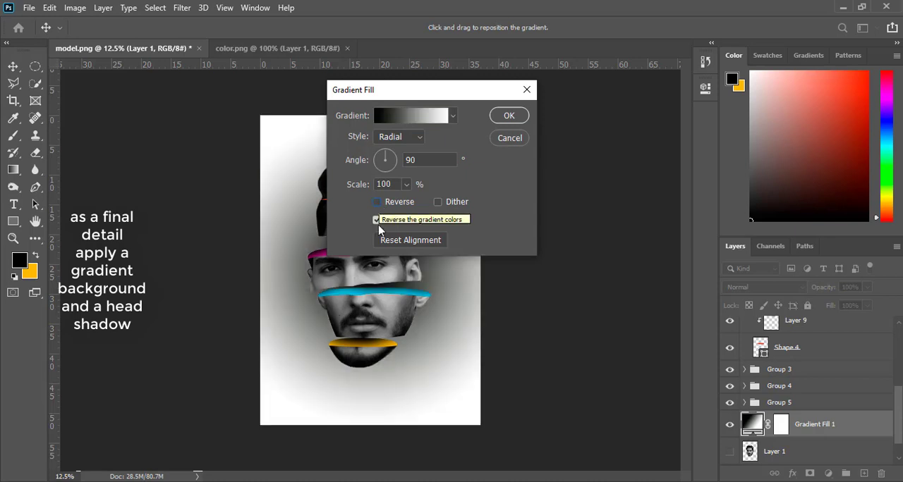
click(406, 184)
mouse_move(405, 204)
mouse_down()
mouse_move(413, 204)
mouse_move(405, 204)
mouse_up()
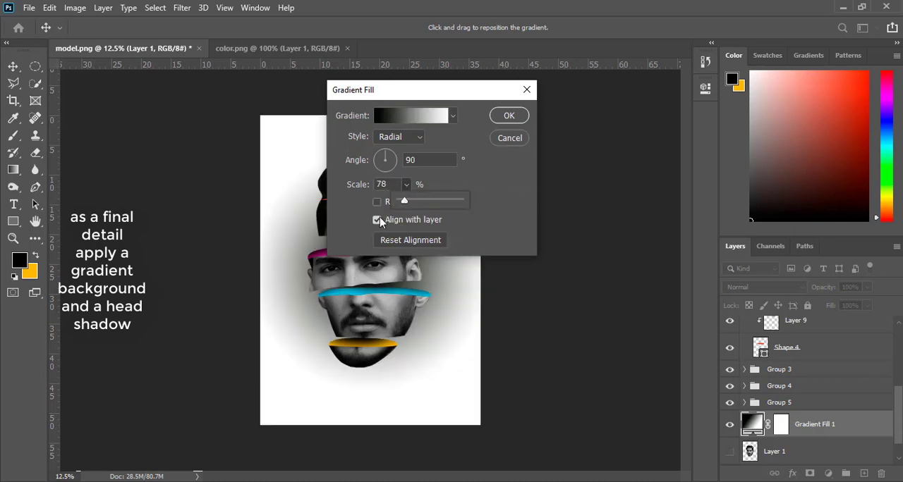
click(377, 202)
click(406, 184)
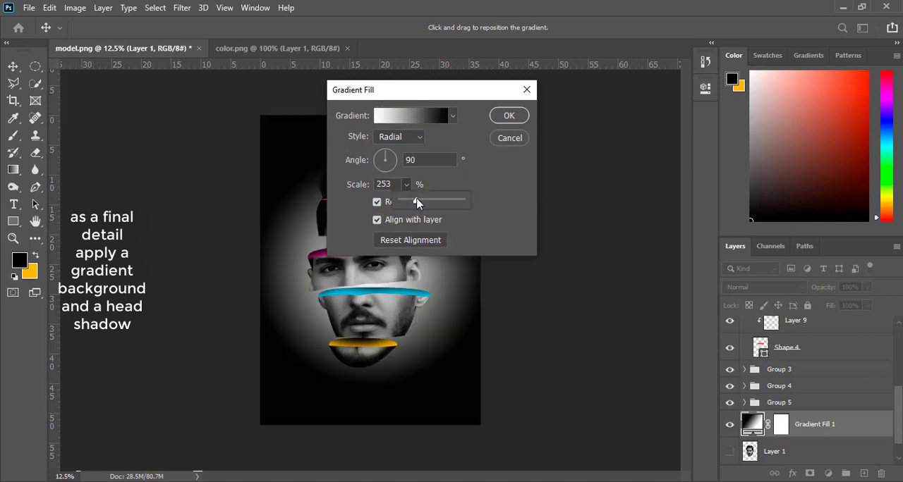
drag(416, 203, 412, 204)
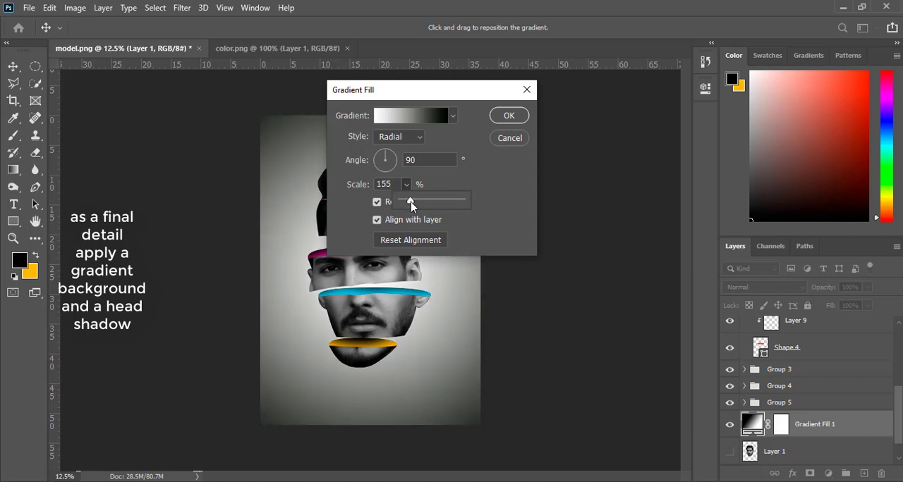
click(508, 116)
Add a new layer above the gradient fill and dab one soft black spot below the chin with the size 500 brush.
key(ctrl+plus)
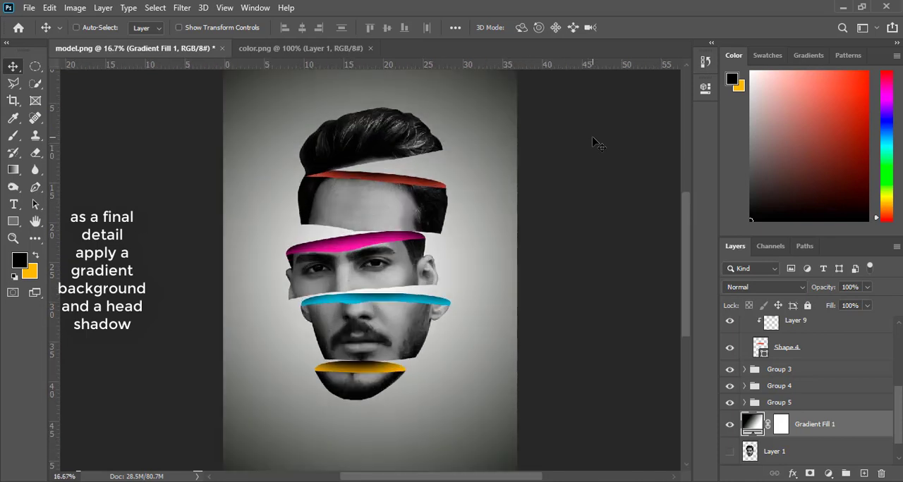
key(ctrl+plus)
drag(687, 253, 689, 315)
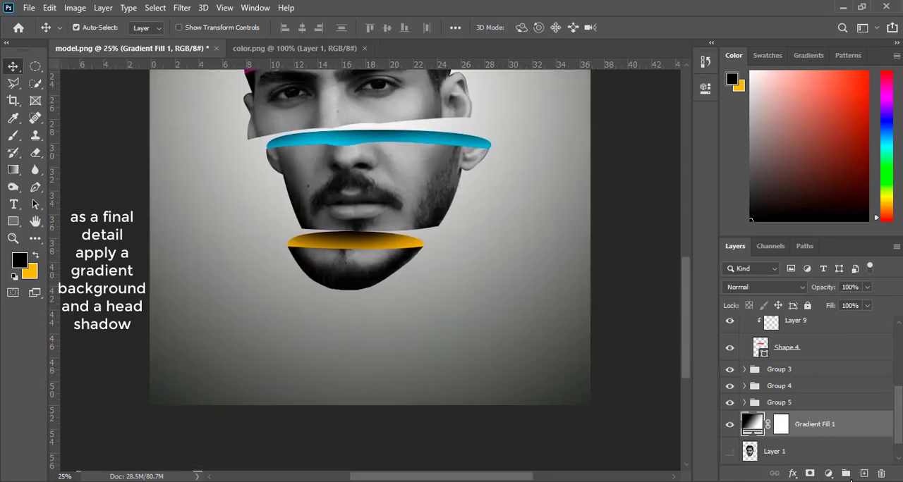
click(861, 474)
click(12, 136)
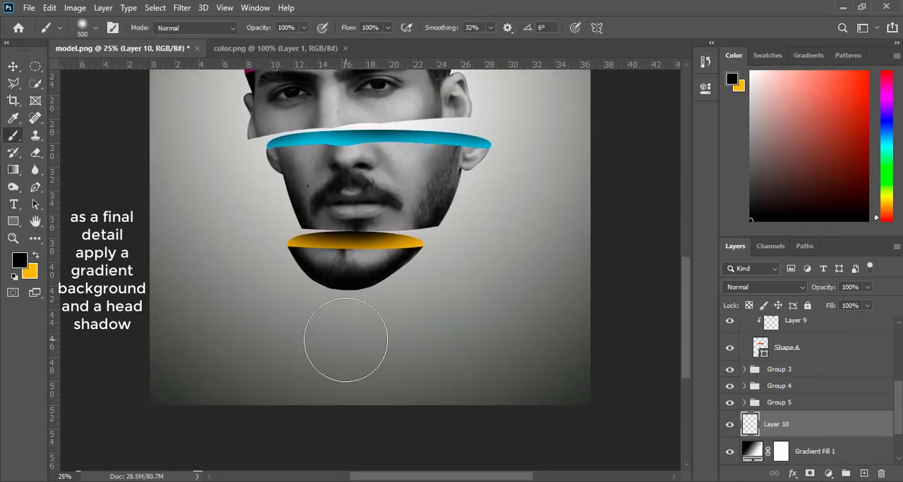
click(345, 340)
Transform the black spot into a thin, wide shadow beneath the chin, about 250% wide and 18% high.
key(ctrl+t)
drag(340, 258, 341, 344)
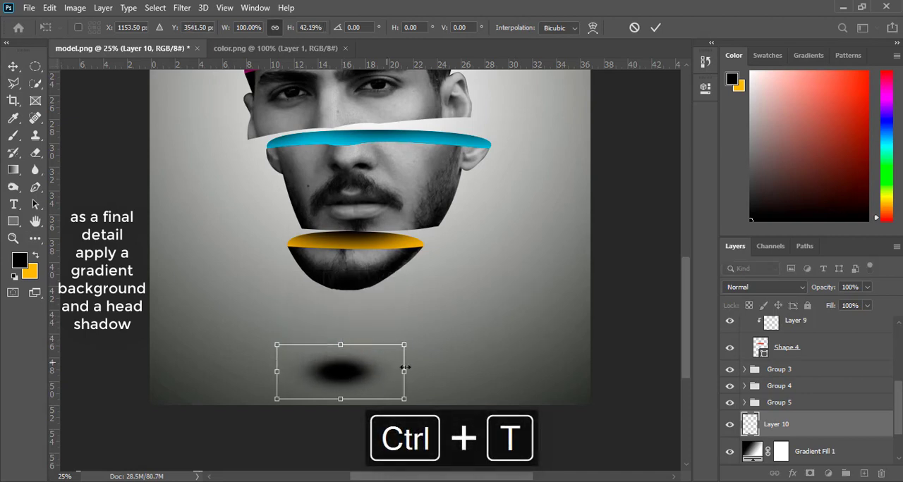
drag(405, 368, 491, 367)
drag(276, 371, 194, 359)
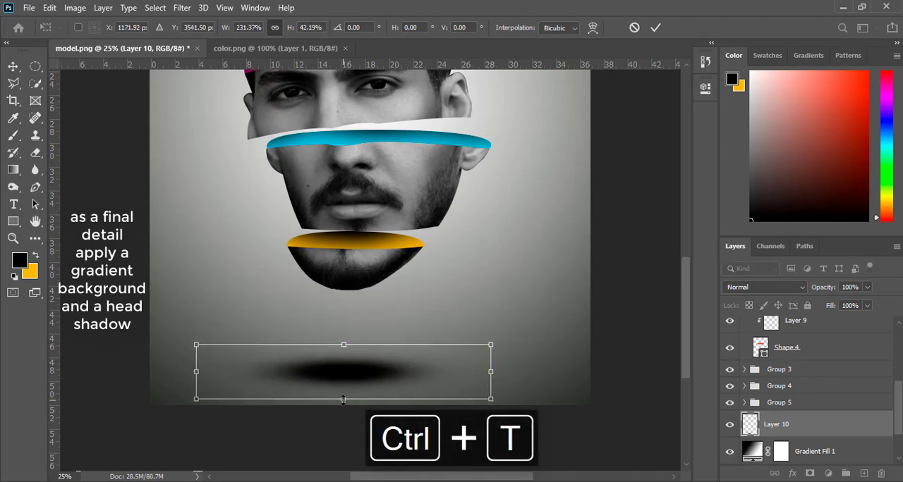
drag(343, 399, 351, 338)
drag(497, 338, 511, 337)
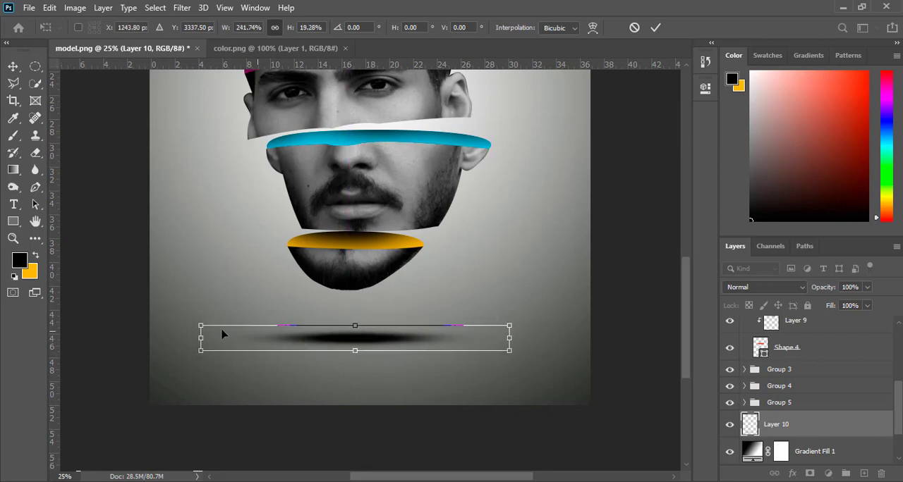
drag(203, 338, 190, 339)
drag(351, 351, 351, 347)
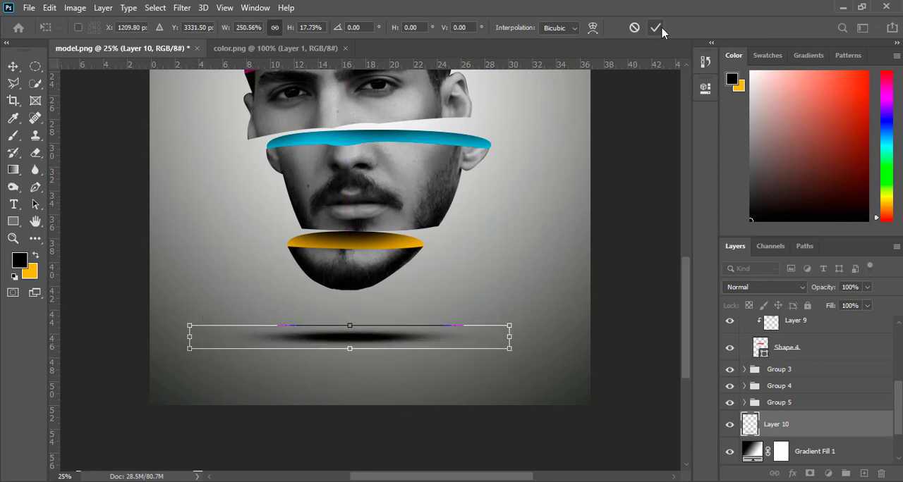
click(659, 29)
Reduce the head shadow layer's opacity to 85%.
drag(814, 291, 814, 291)
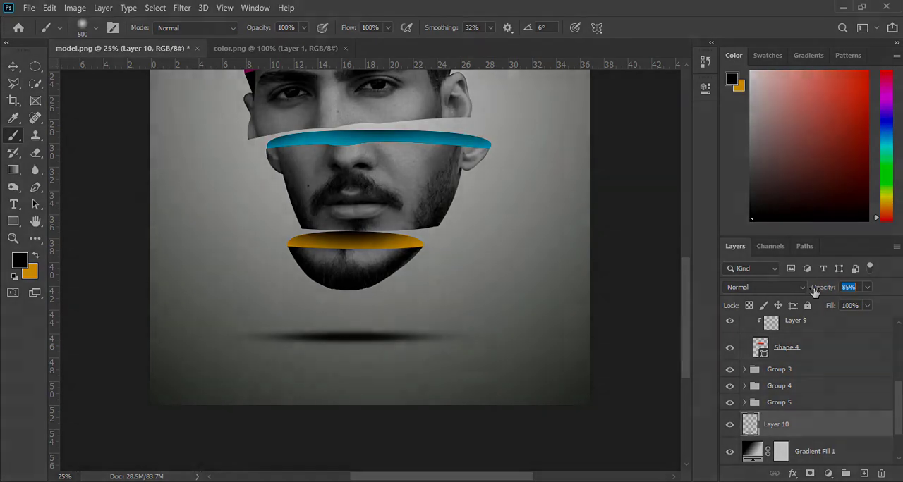
key(ctrl+minus)
key(ctrl+minus)
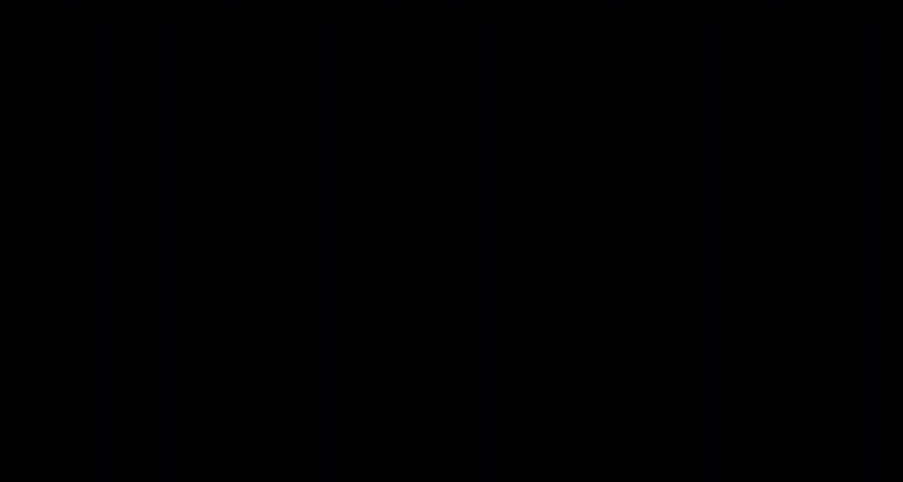